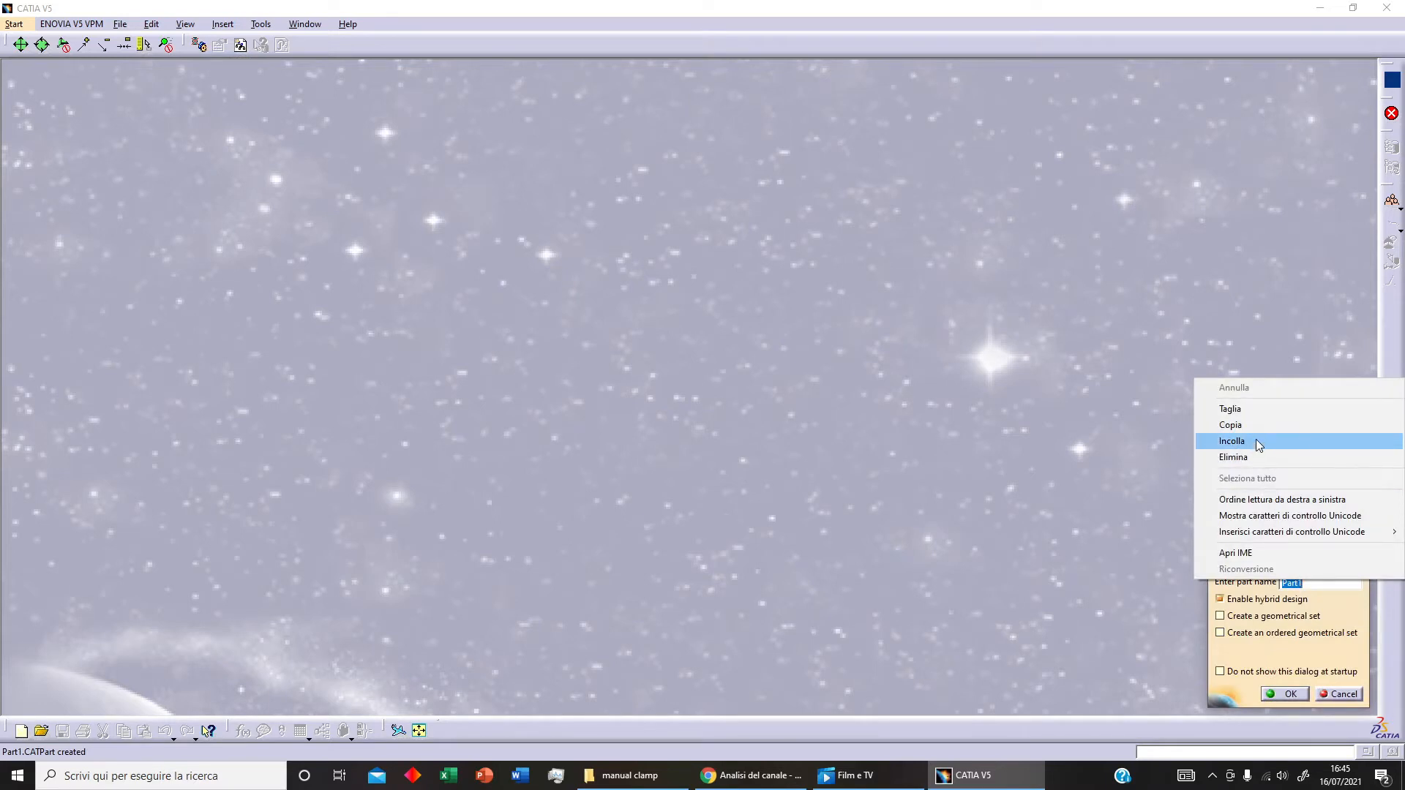
- Create a new part named 010Clamp_base_spacer with hybrid design enabled
left_click(1256, 440)
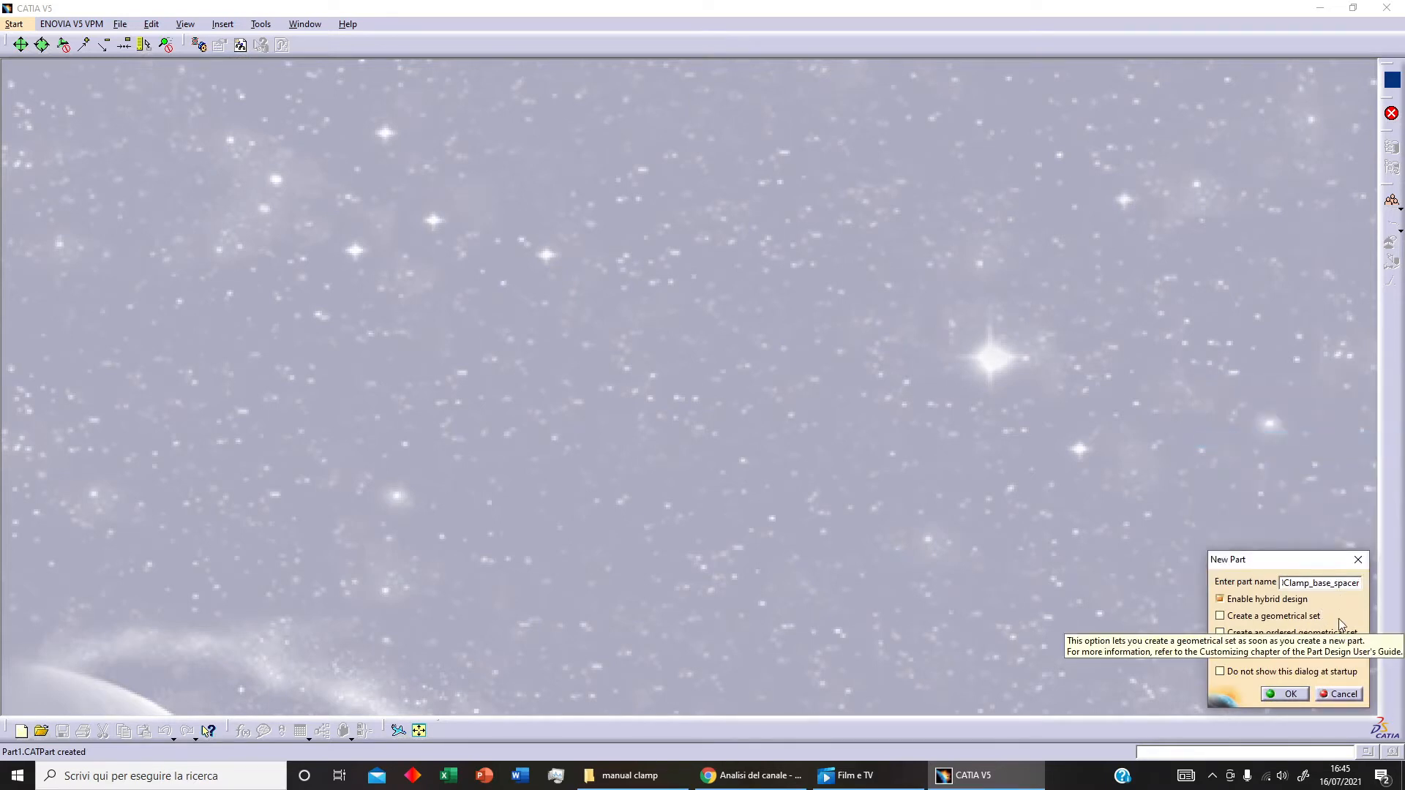
key("Home")
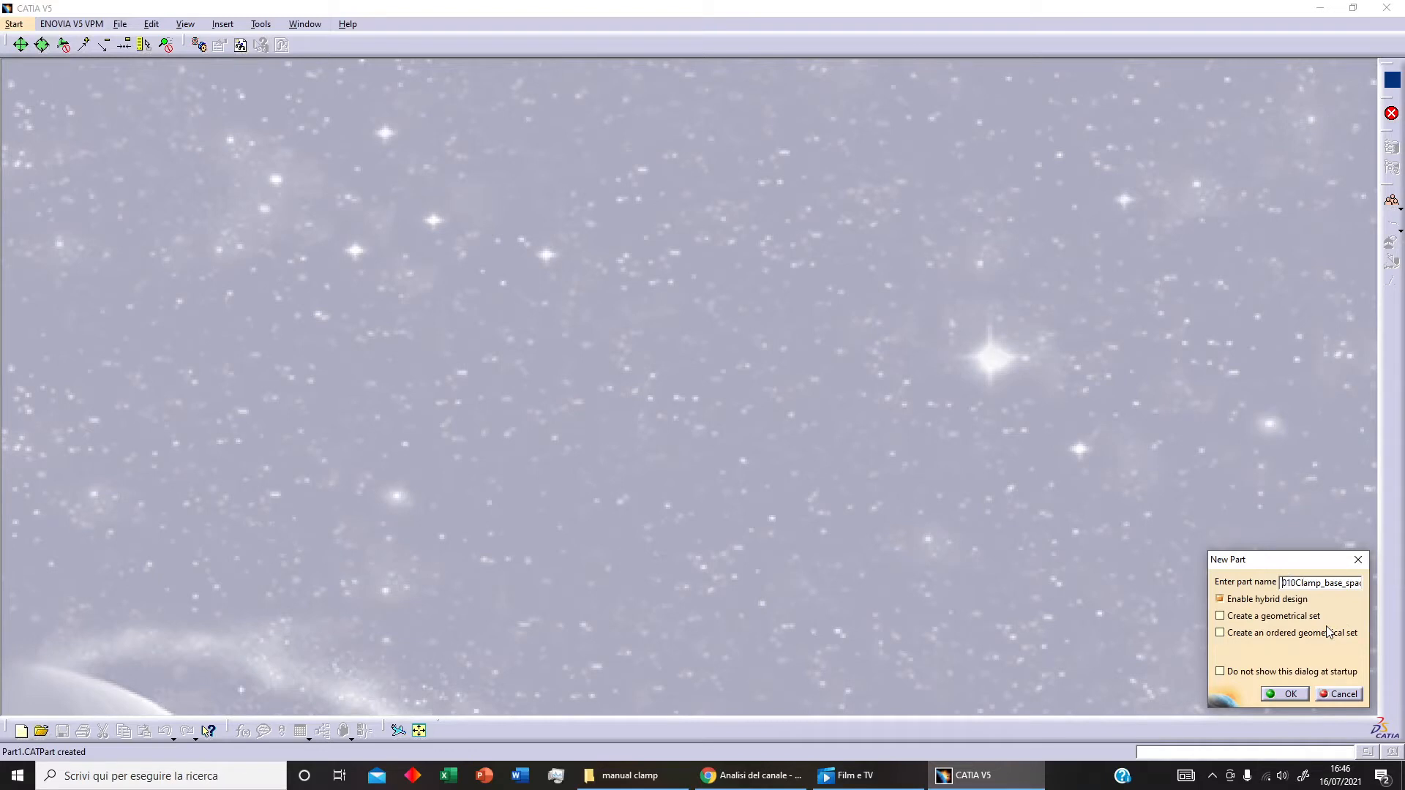
left_click(1289, 694)
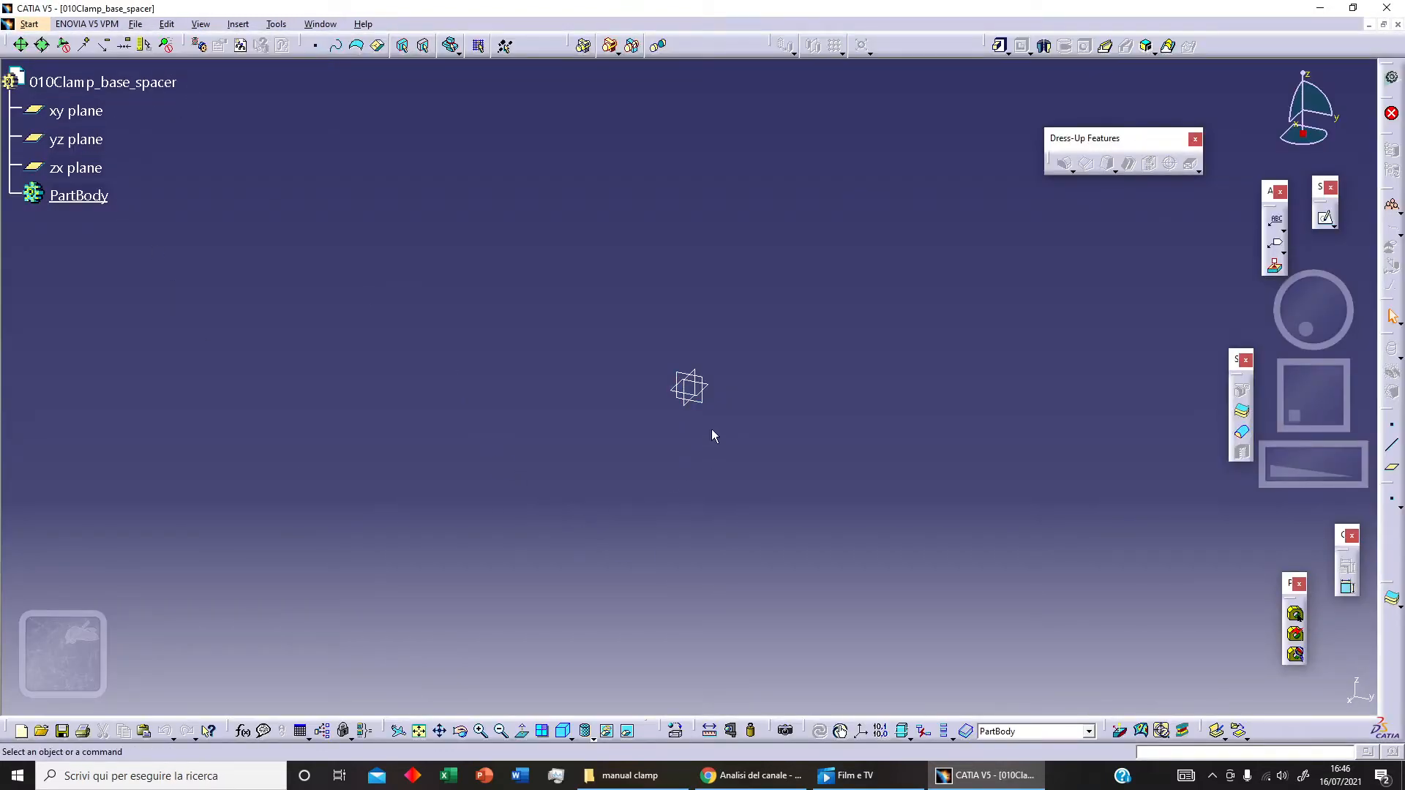
- Start a sketch on the yz plane and draw a circle centred on the origin
left_click(708, 404)
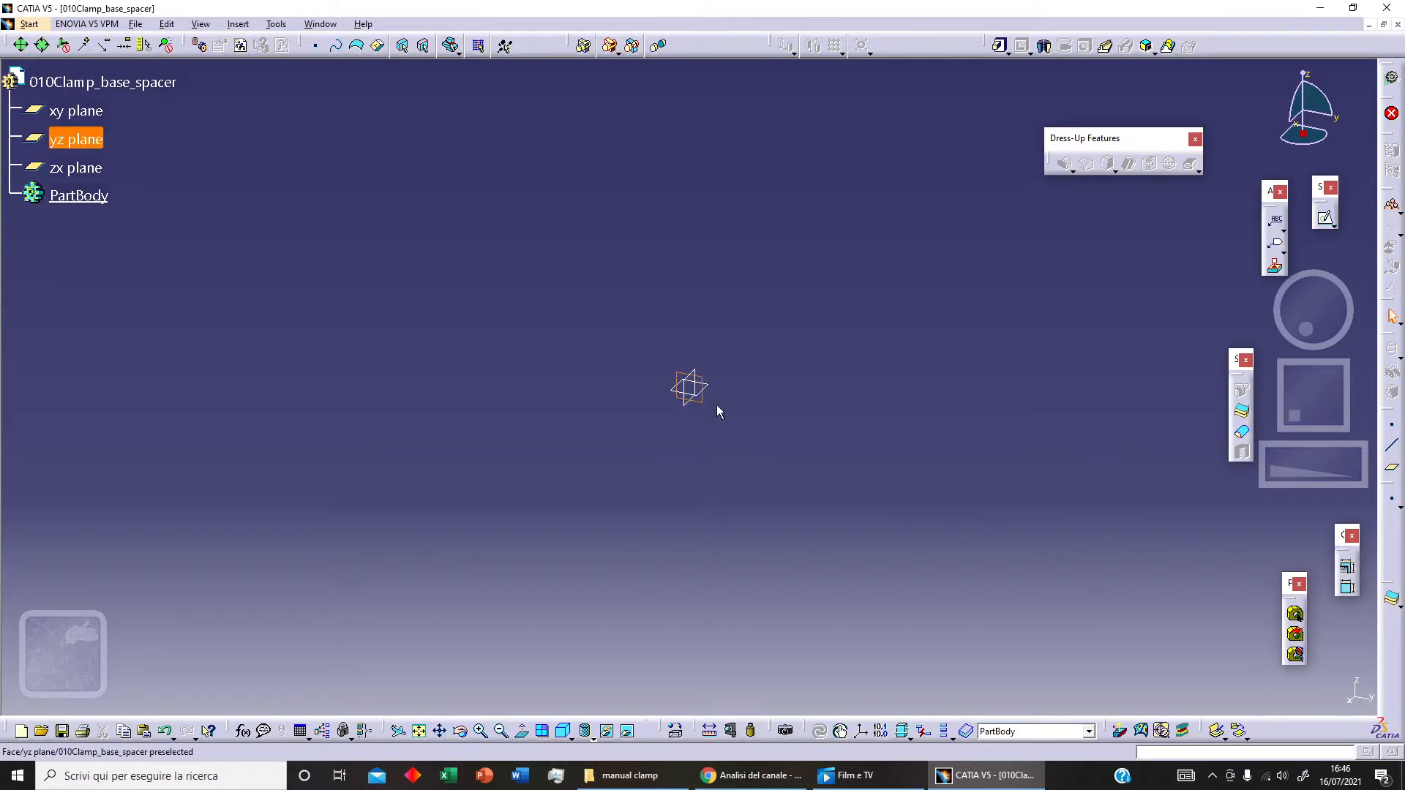
left_click(1325, 217)
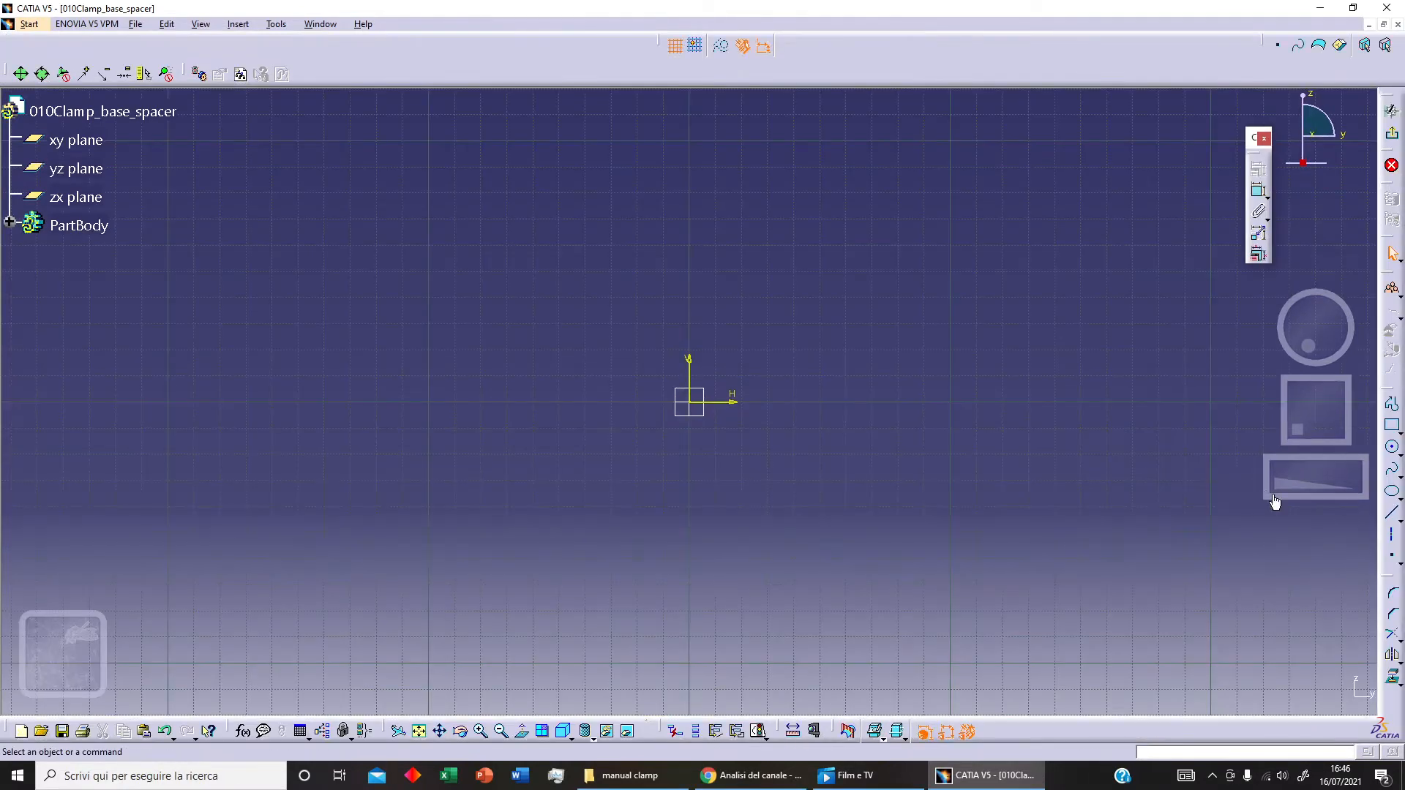
left_click(1393, 448)
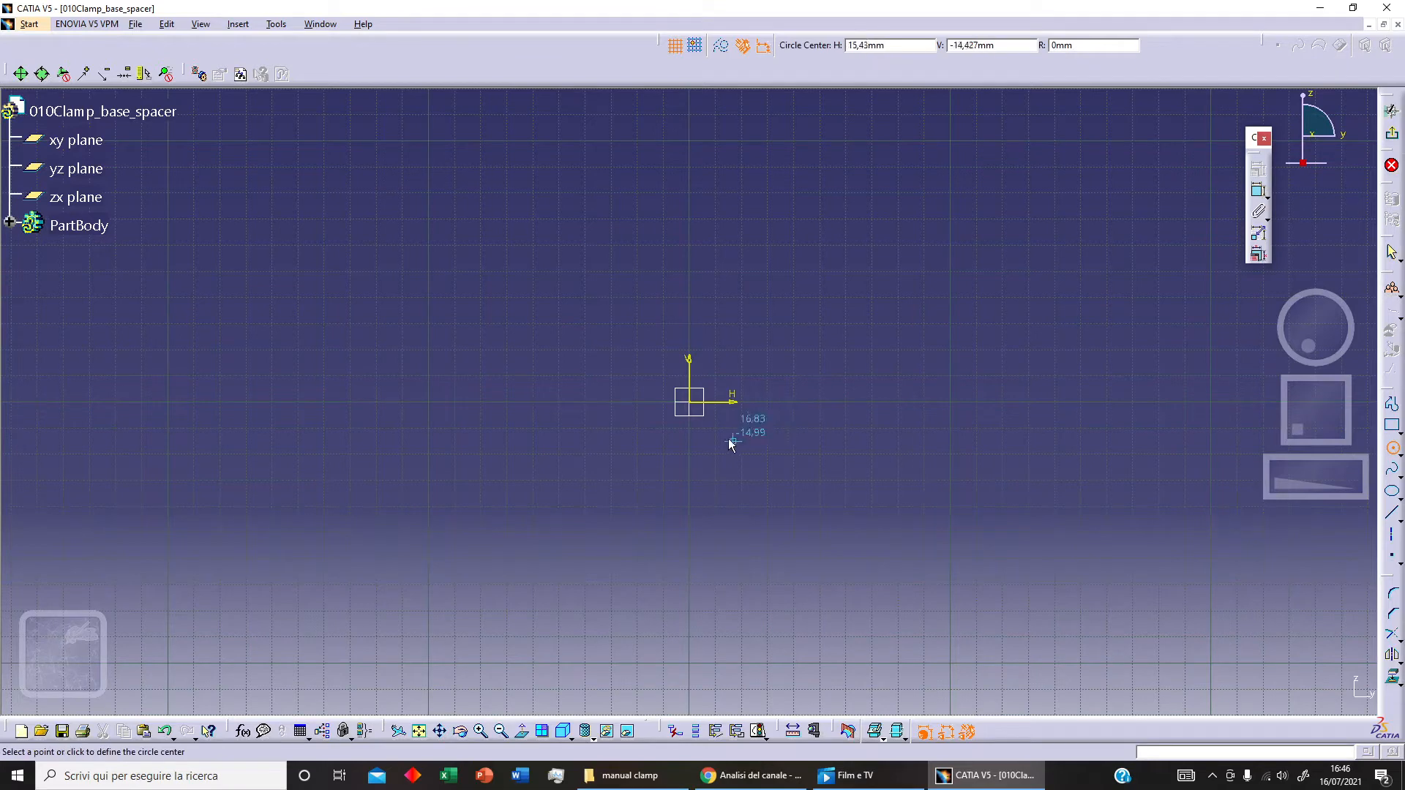
left_click(694, 404)
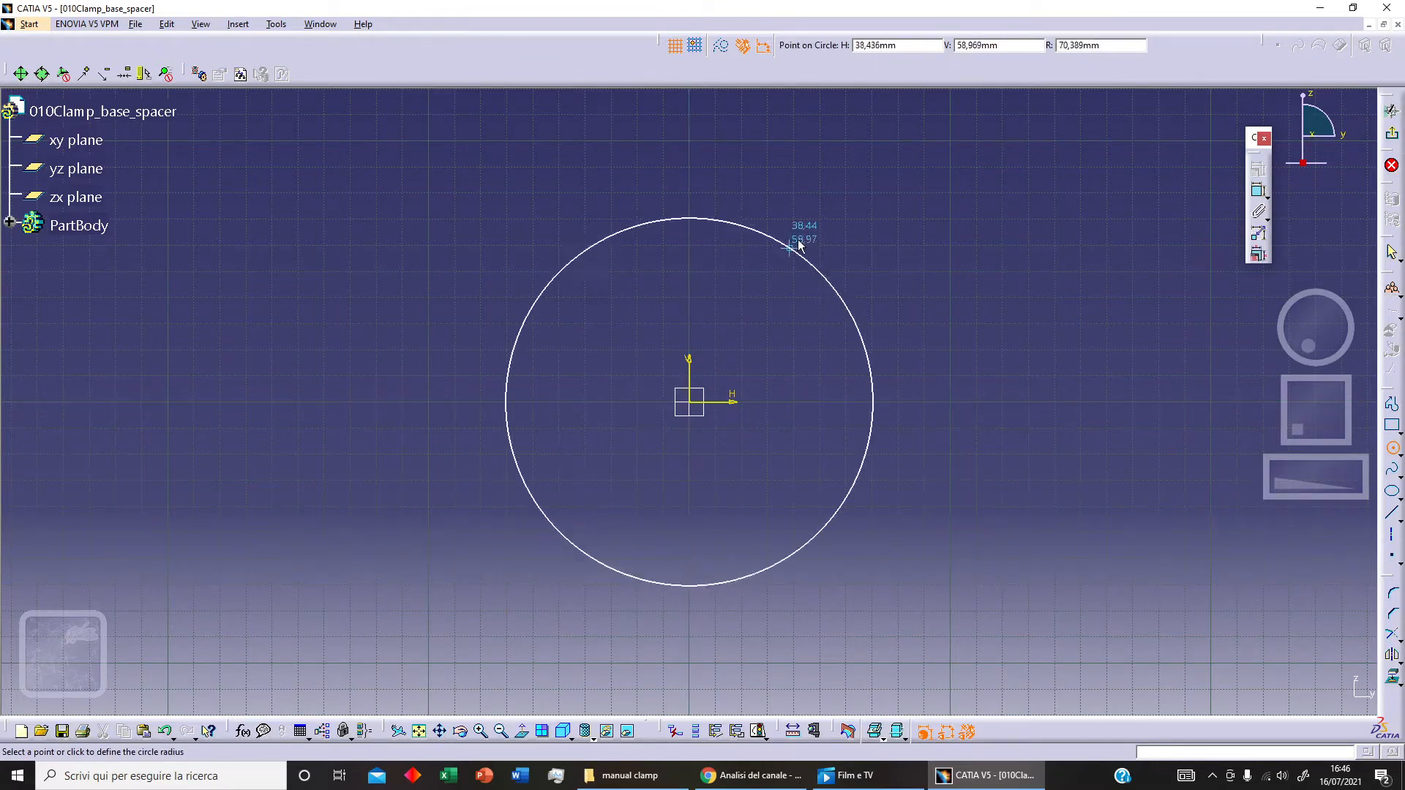
left_click(812, 240)
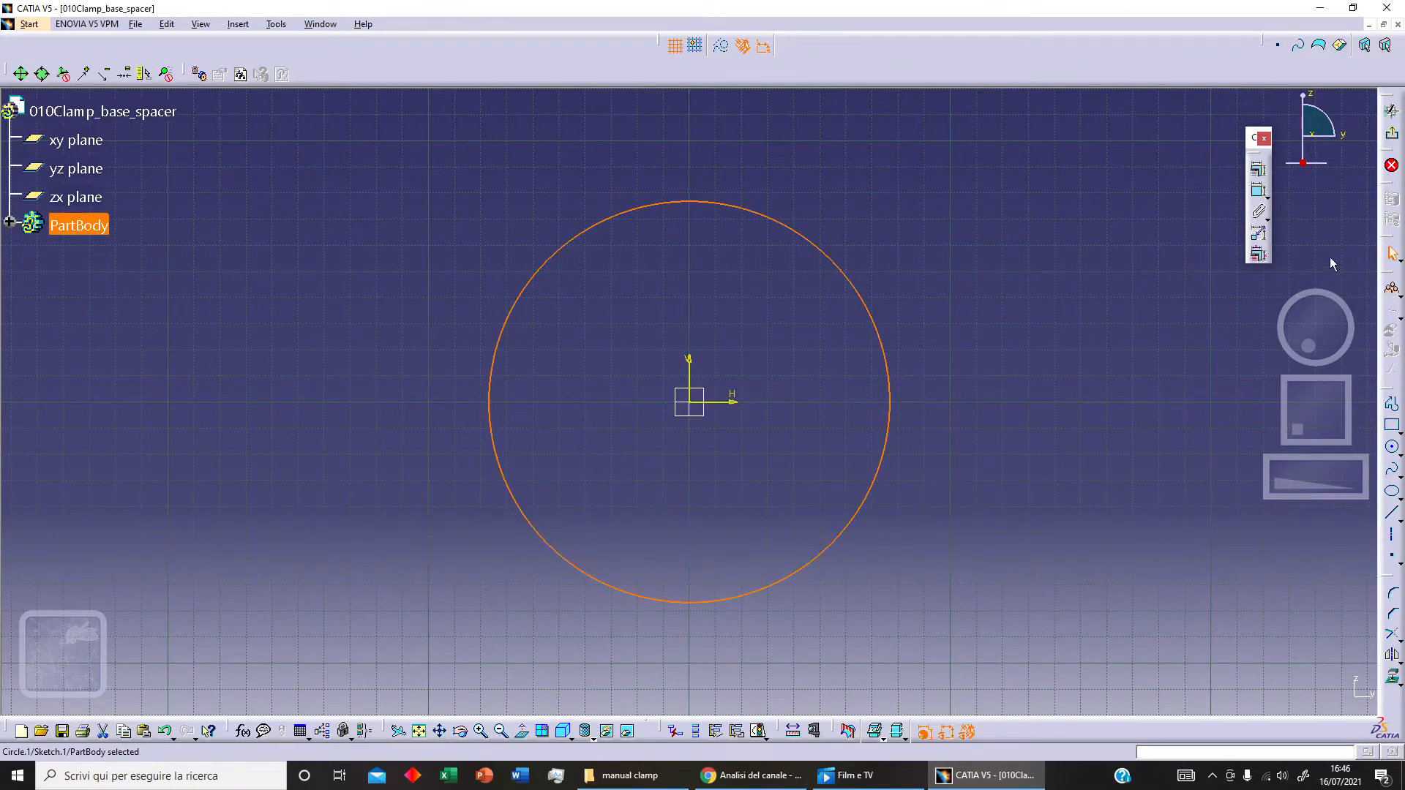
- Dimension the circle with a diameter of 8 mm, move the dimension label closer to it, and exit the sketch
left_click(1258, 192)
left_click(857, 297)
double_click(966, 232)
type("8")
key("Return")
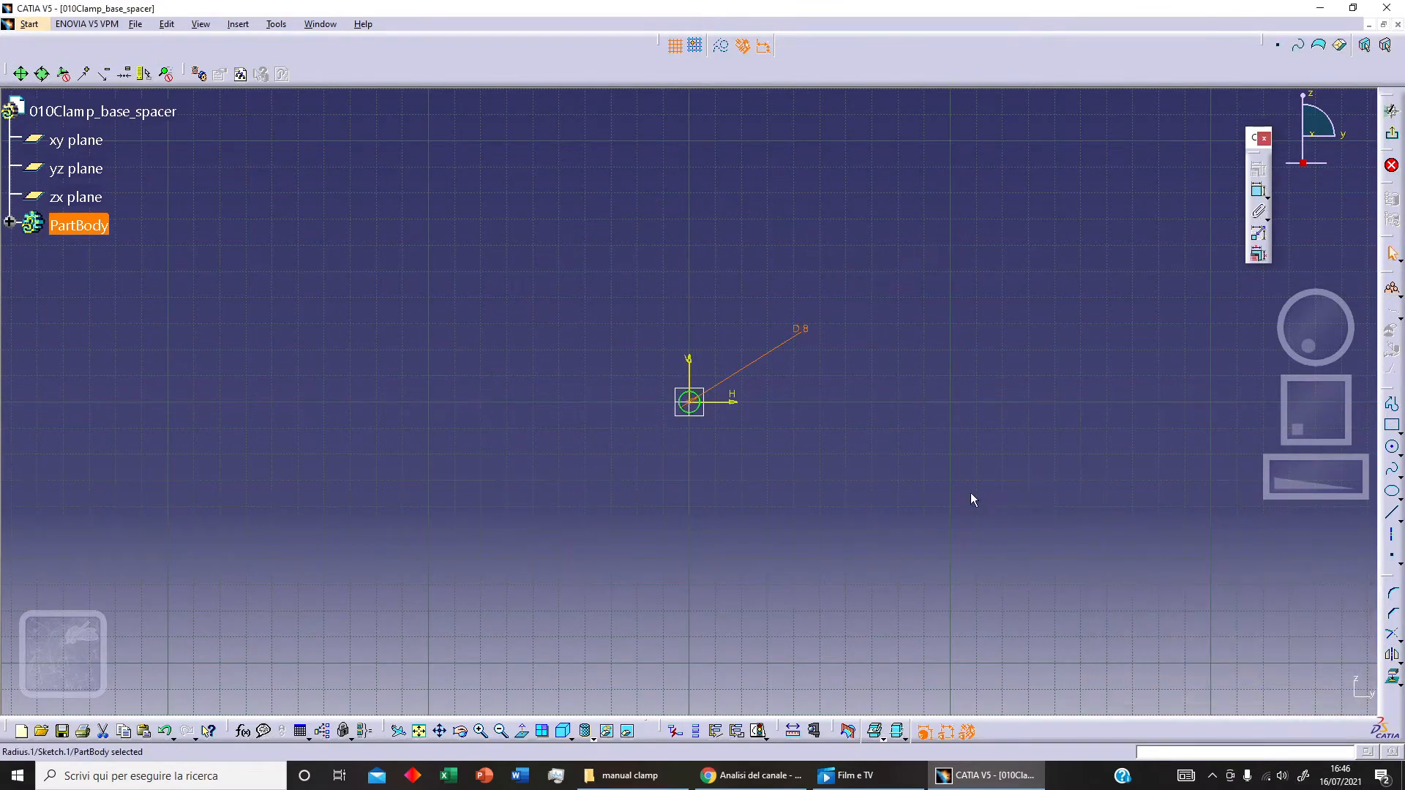
middle_click_drag(824, 476, 827, 354)
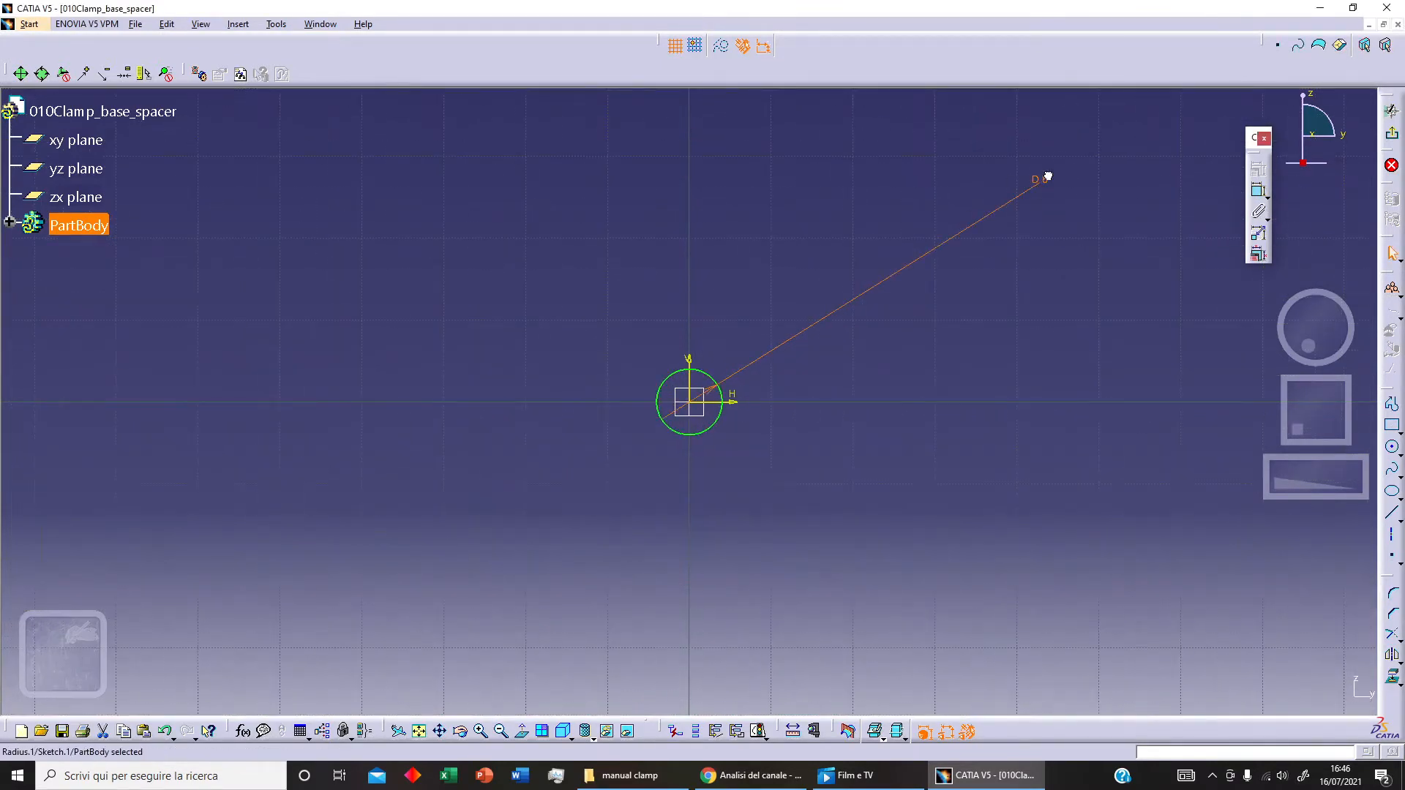
middle_click_drag(776, 533, 789, 364)
left_click_drag(1067, 166, 1034, 221)
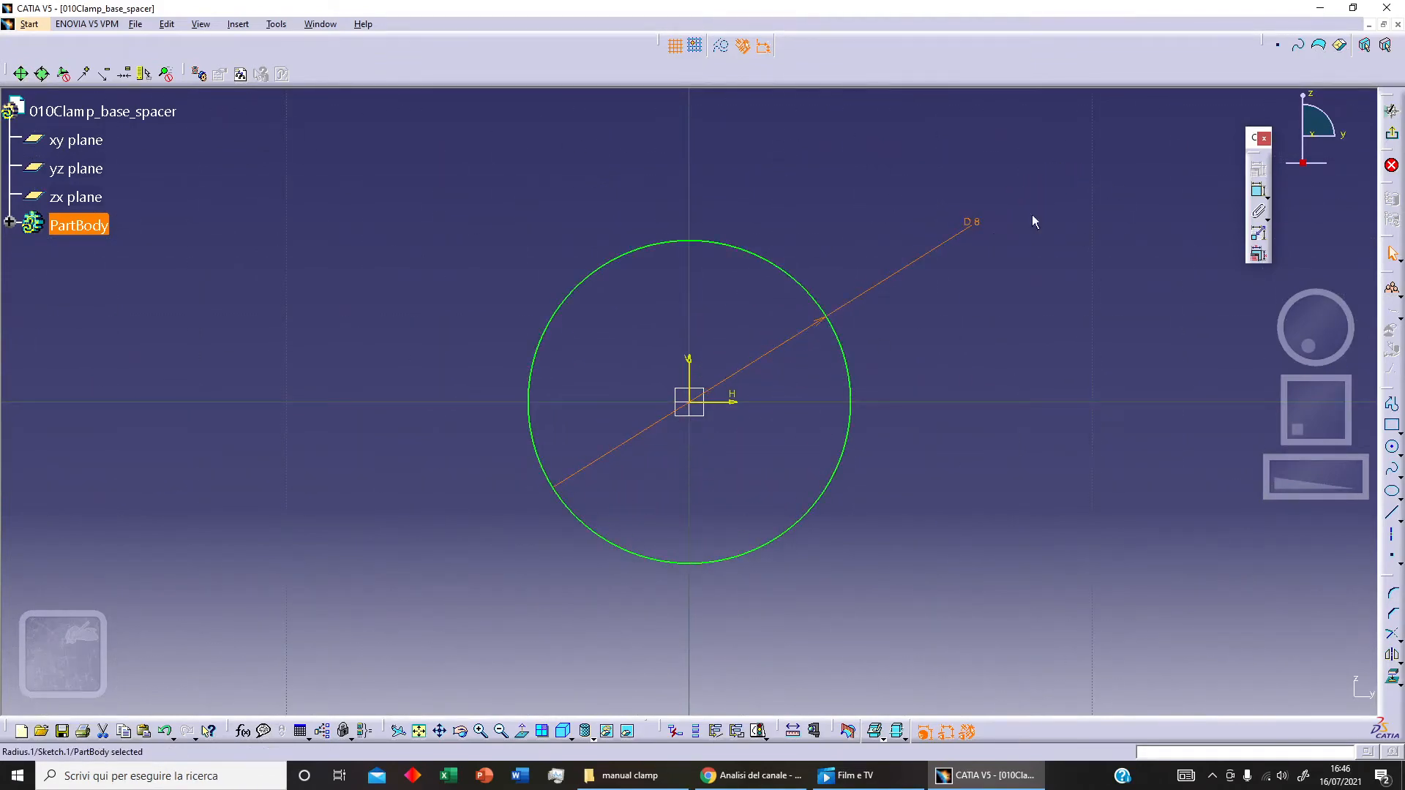
left_click(1391, 133)
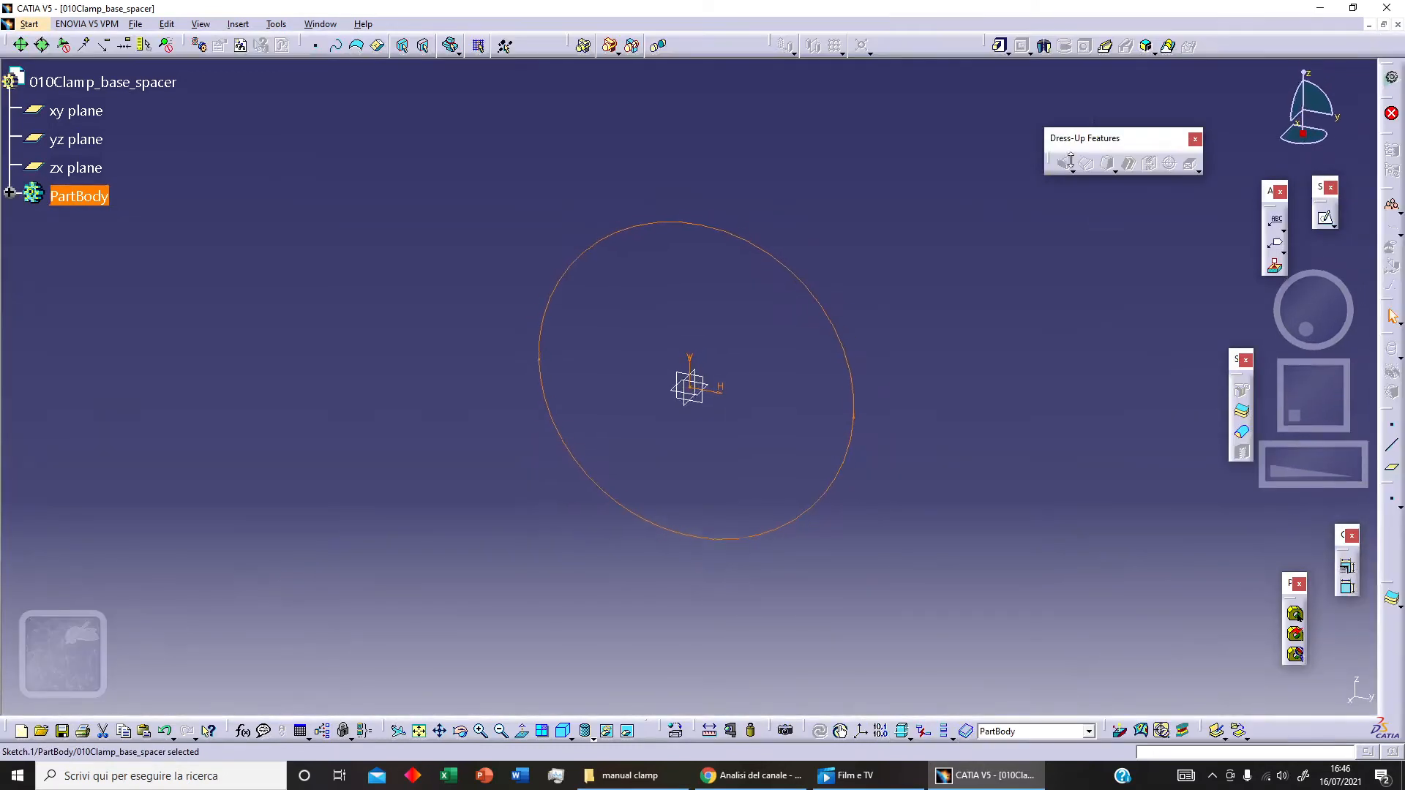
- Pad the 8 mm circle sketch with a length of 12,6 mm and mirrored extent
left_click(1000, 47)
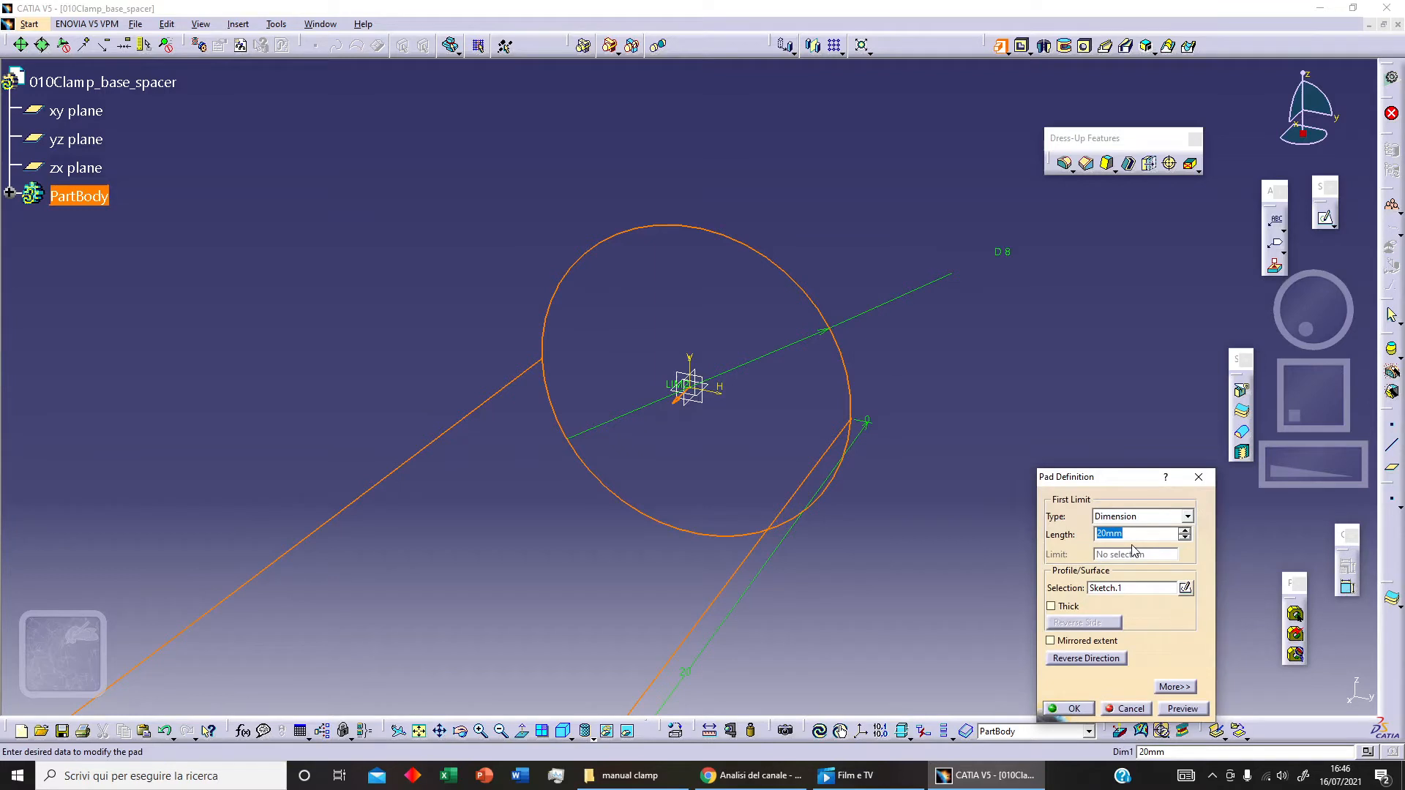
type("12,6")
left_click(1103, 643)
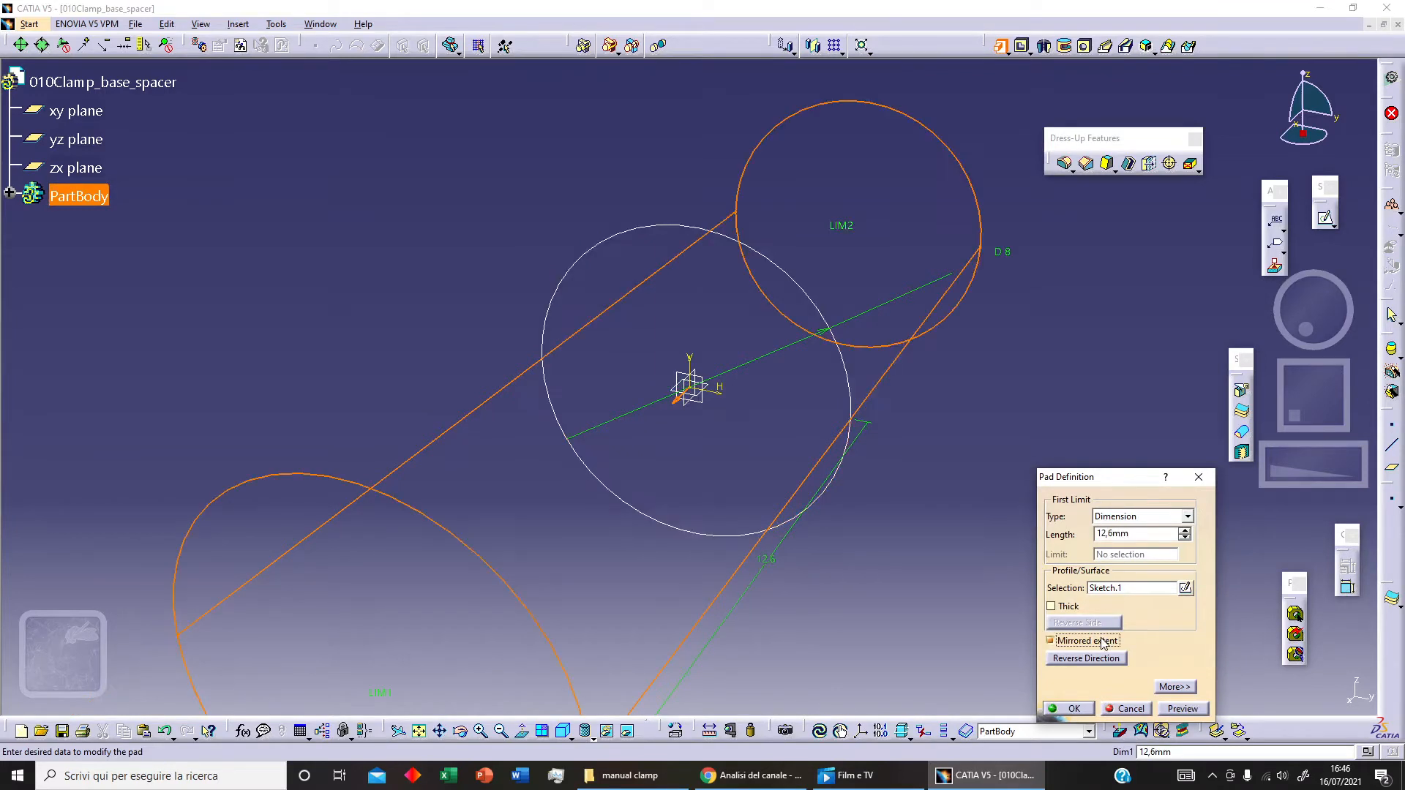
left_click(1074, 710)
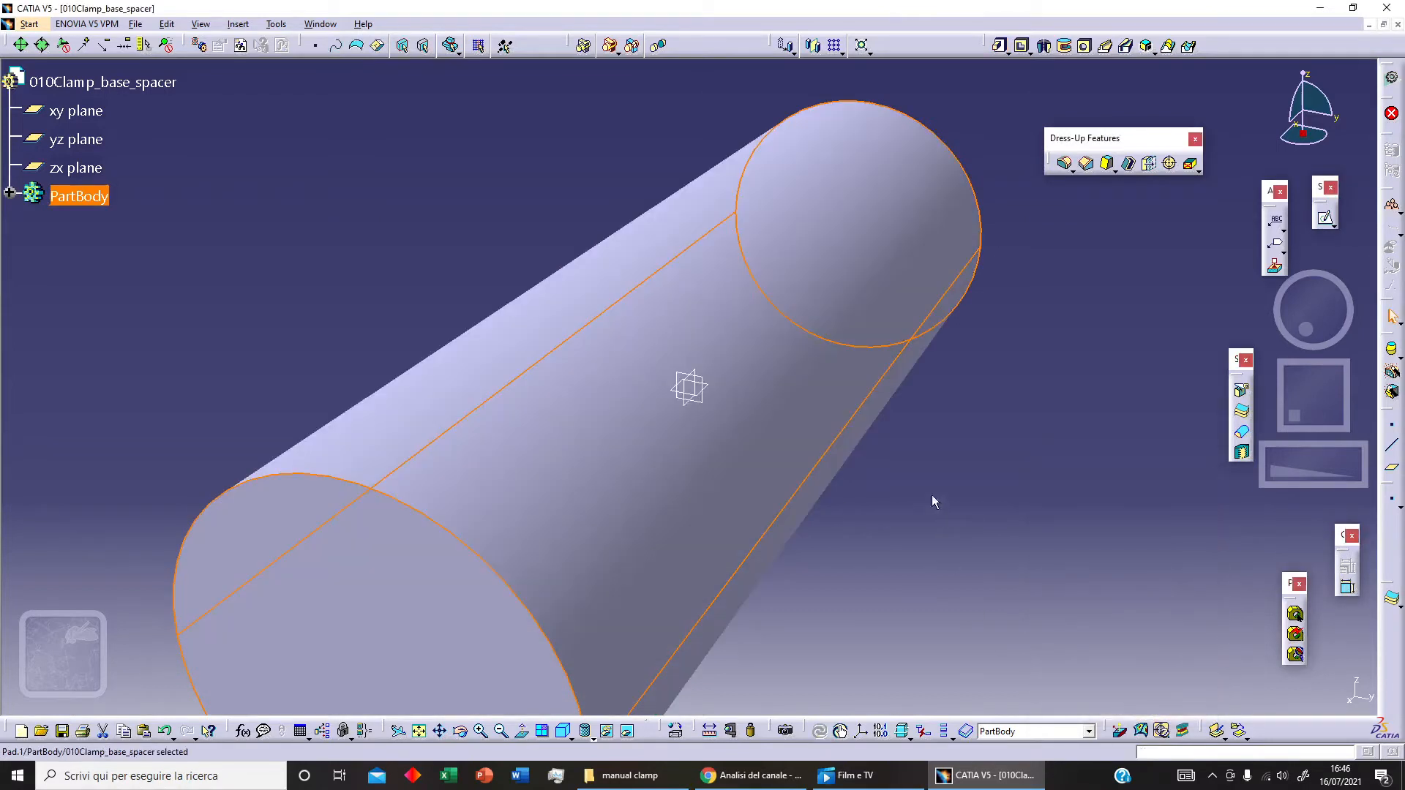
middle_click_drag(925, 486, 905, 582)
middle_click_drag(856, 420, 792, 442)
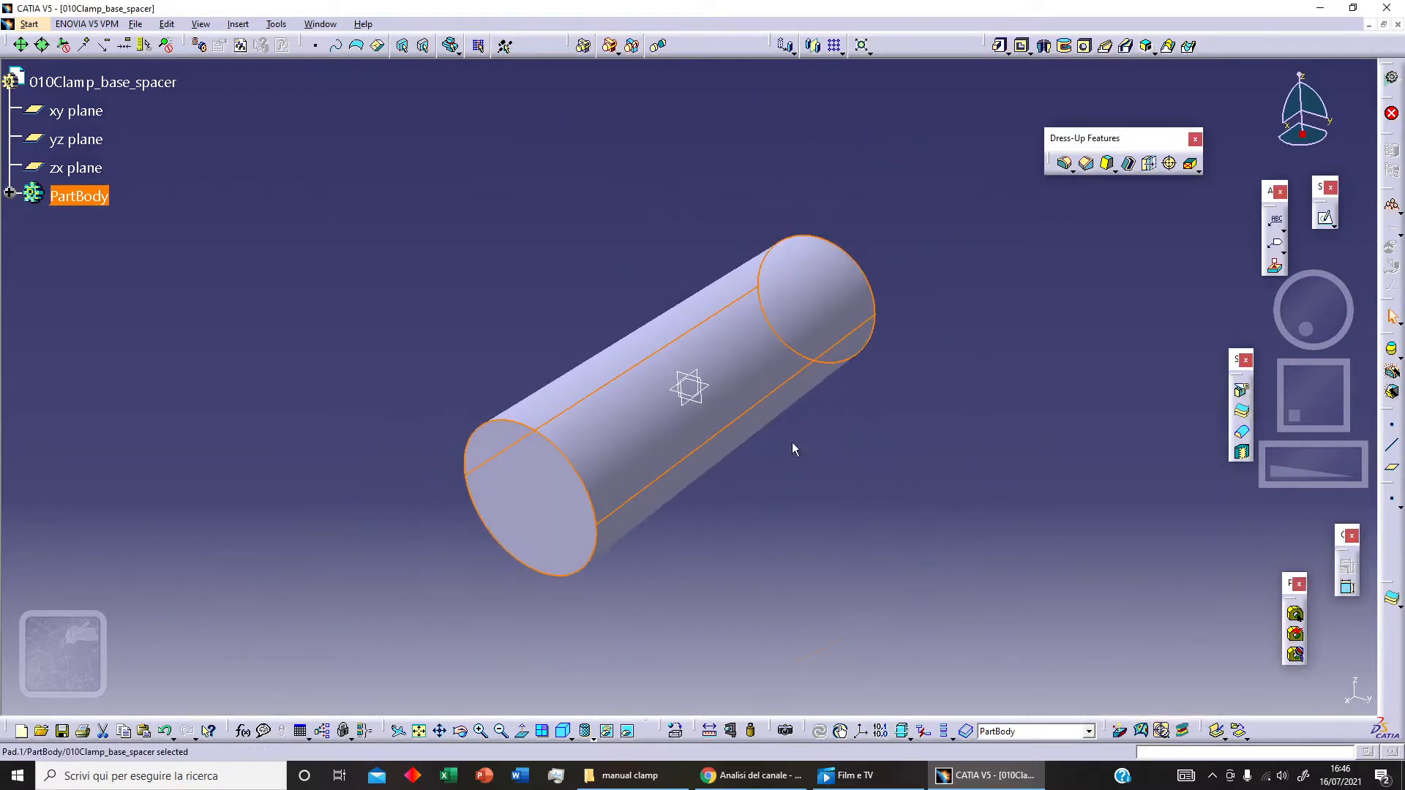
left_click(871, 538)
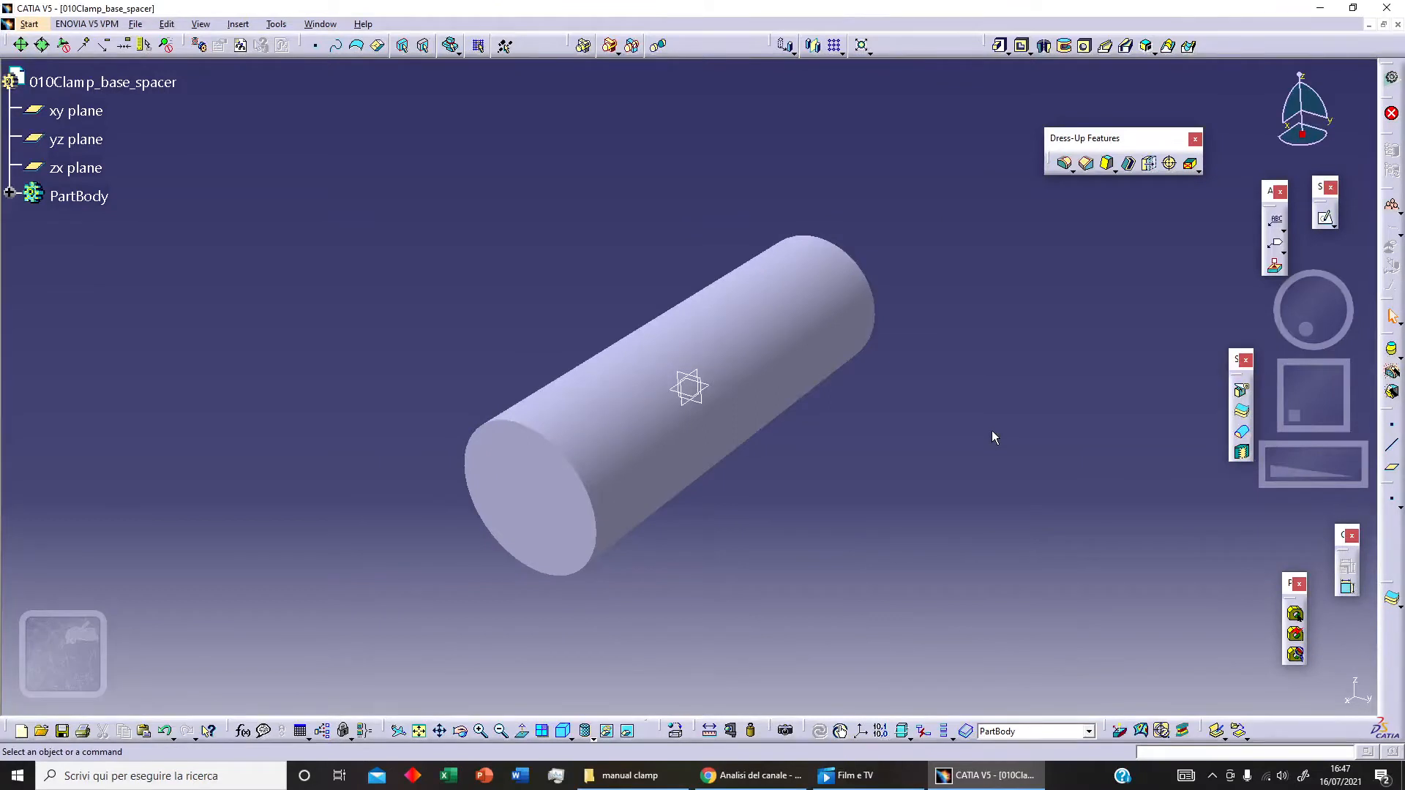
- Sketch a circle about 14.3 mm in diameter on the yz plane, clear of the existing cylinder
middle_click_drag(540, 568, 447, 468)
left_click(76, 139)
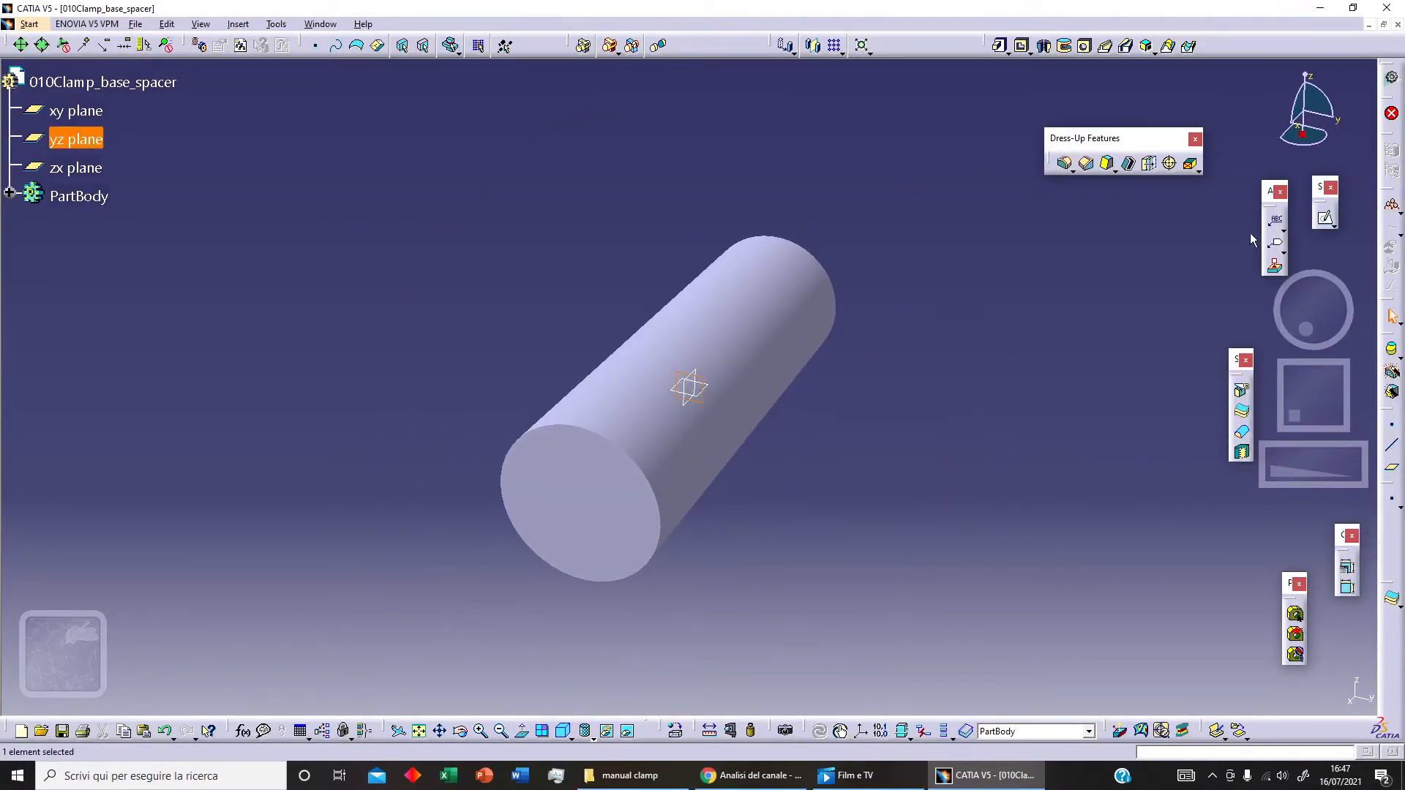
left_click(1326, 217)
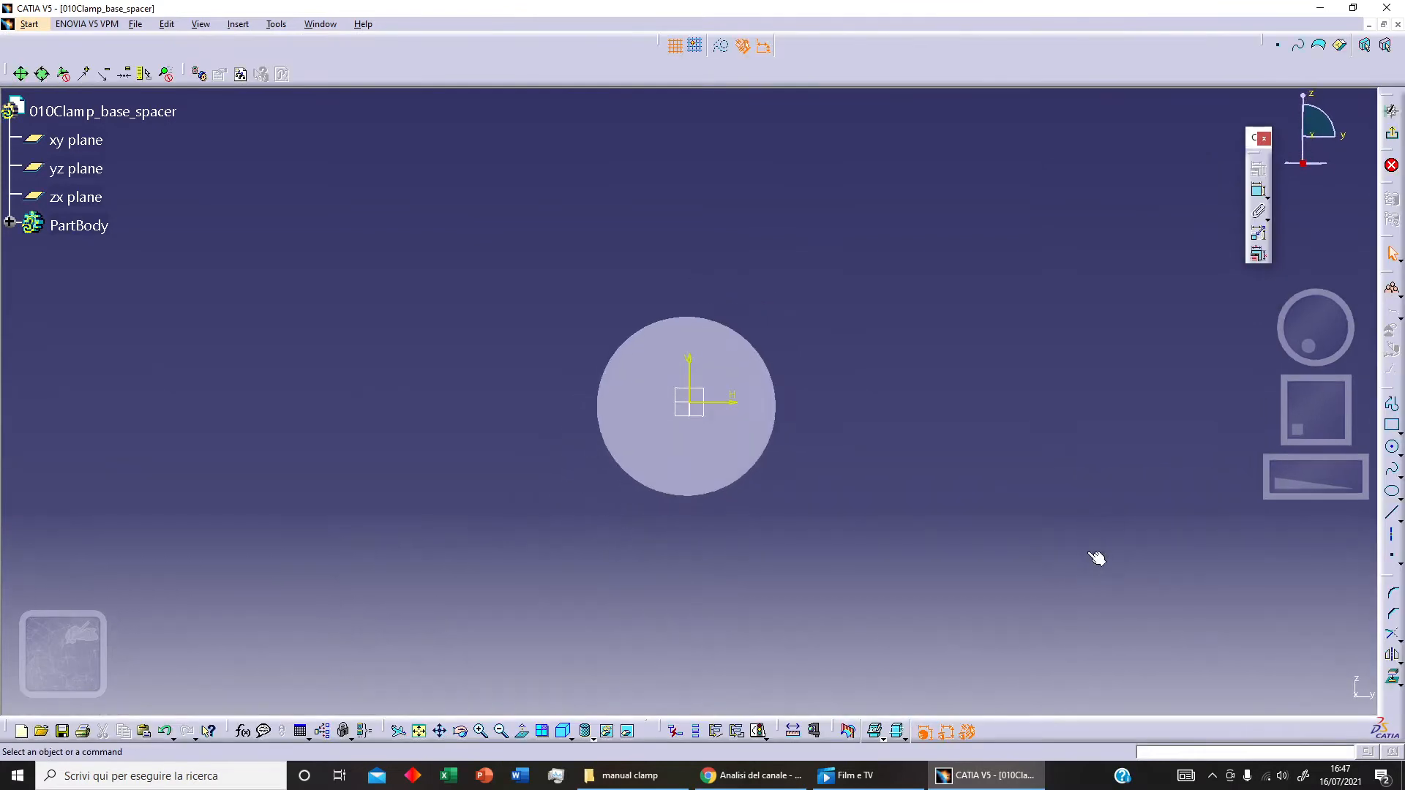
left_click(1392, 446)
left_click(953, 203)
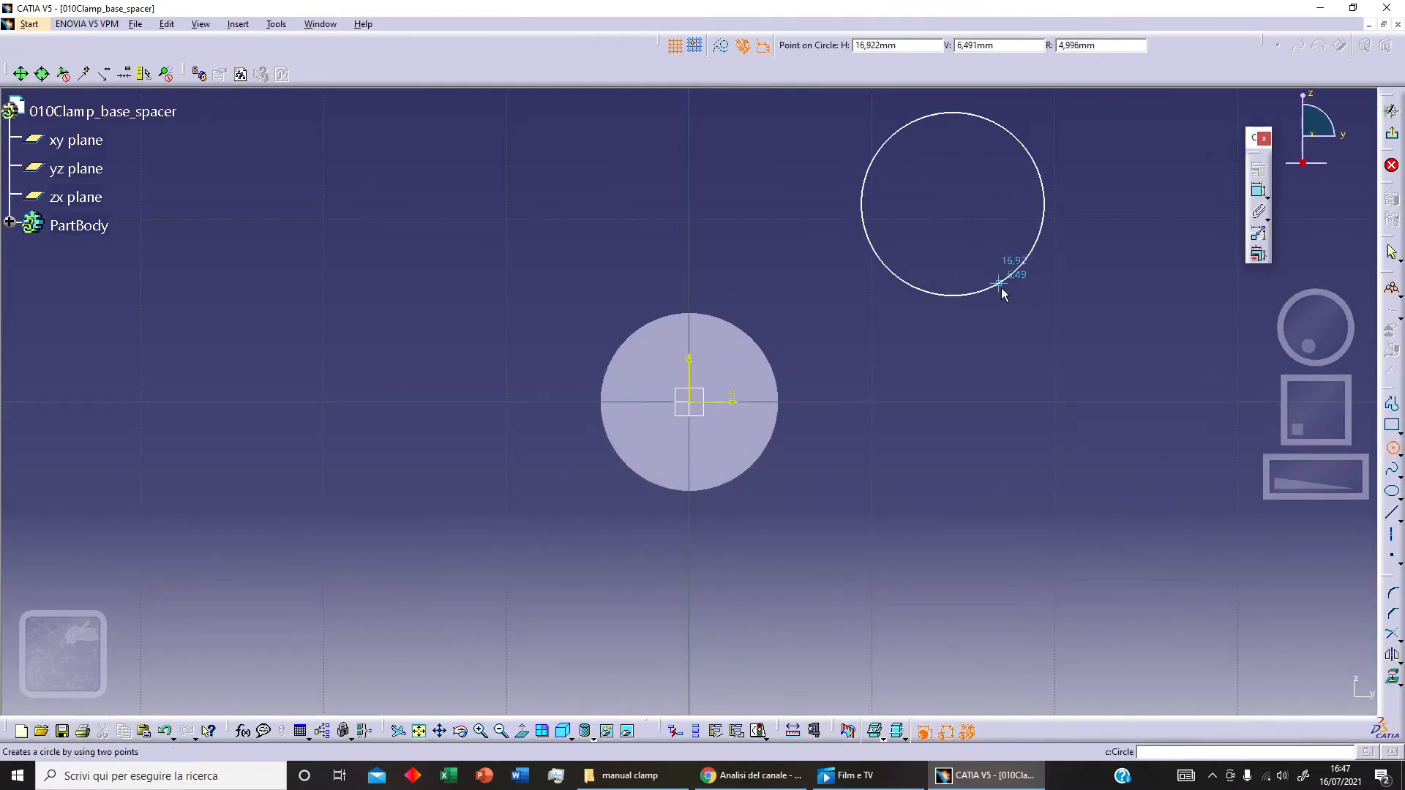
left_click(1024, 315)
- Dimension the new circle with a diameter of 20 mm
middle_click_drag(1020, 364, 866, 467)
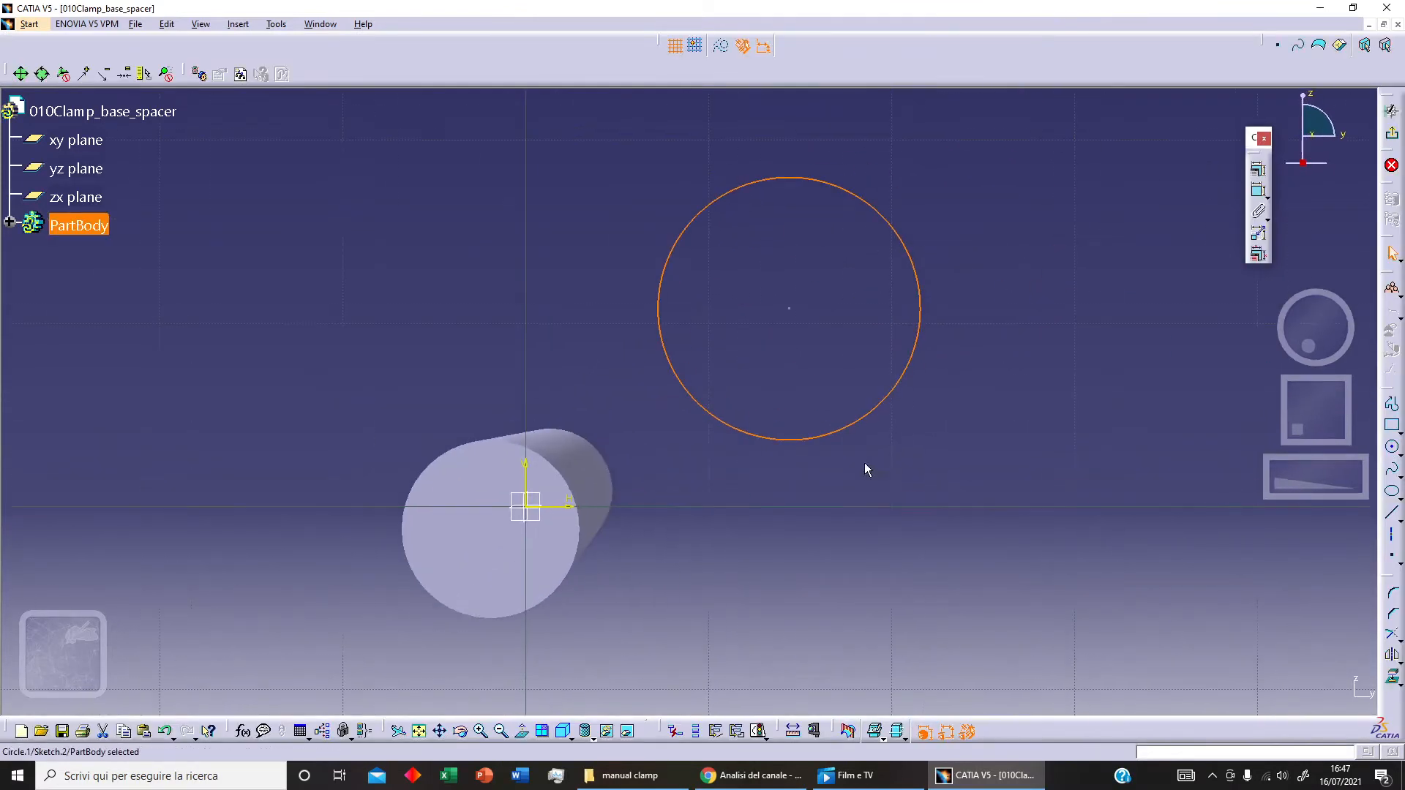
left_click(1259, 192)
left_click(1069, 339)
double_click(1054, 338)
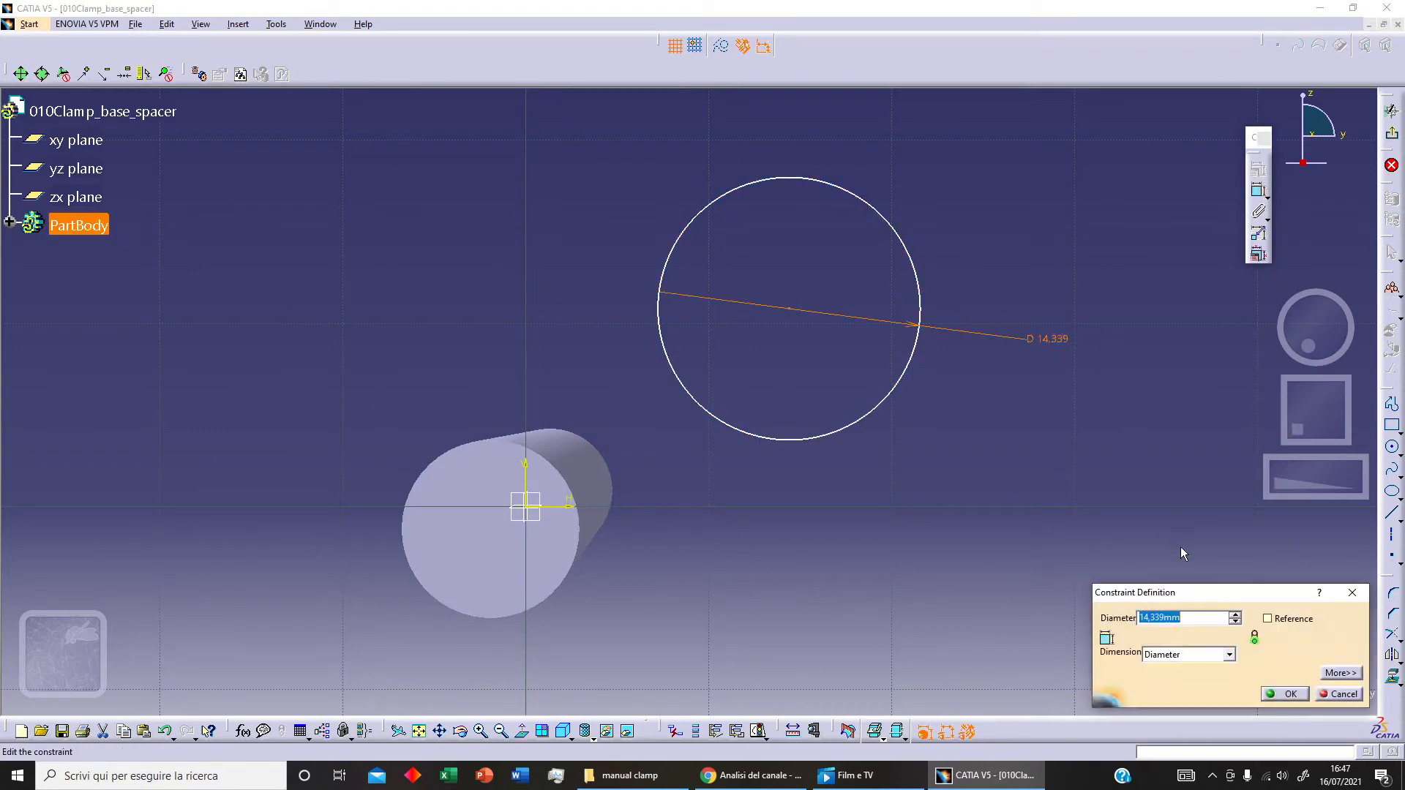
type("20")
key("Return")
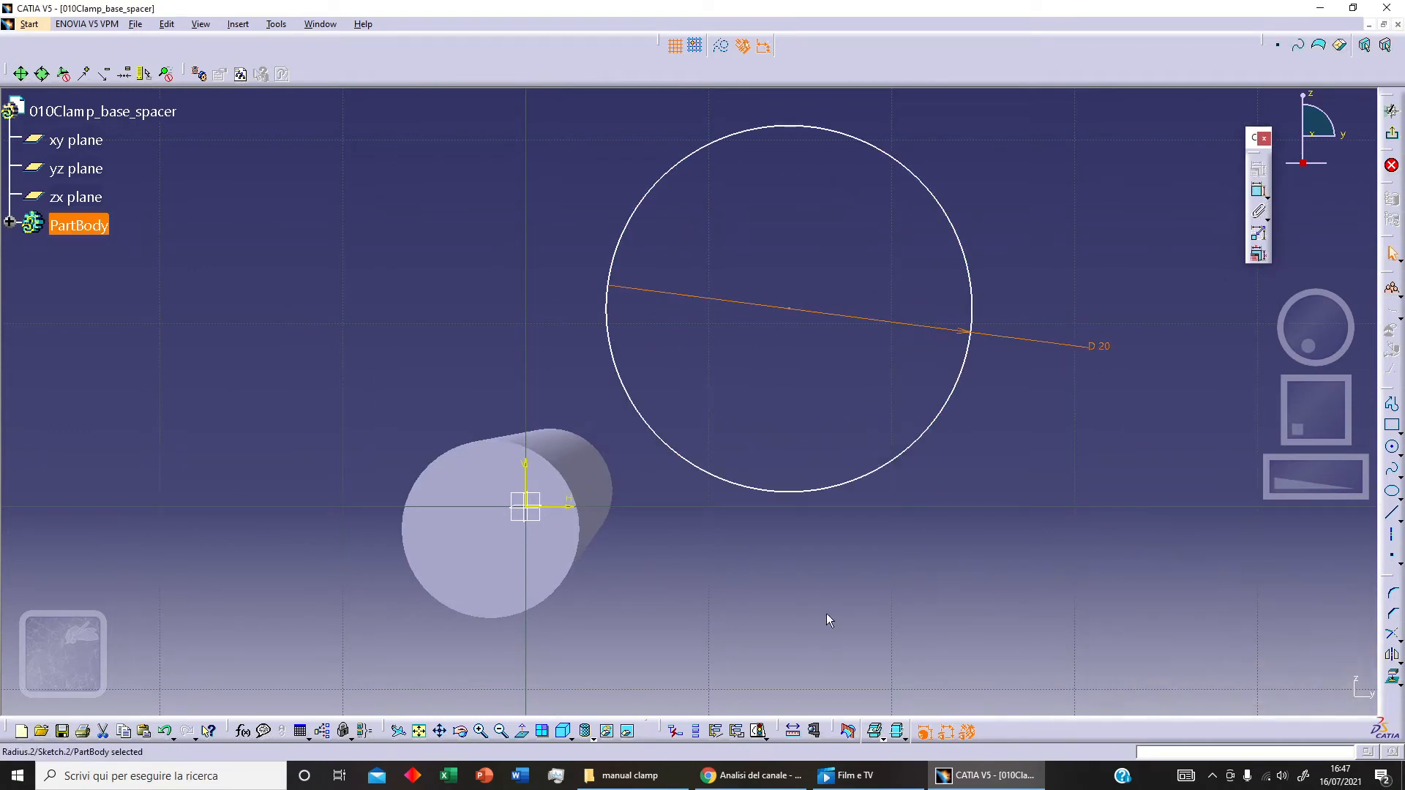
- Constrain the 20 mm circle concentric with the cylinder's circular edge and exit the sketch
middle_click_drag(827, 613, 849, 559)
left_click(848, 425)
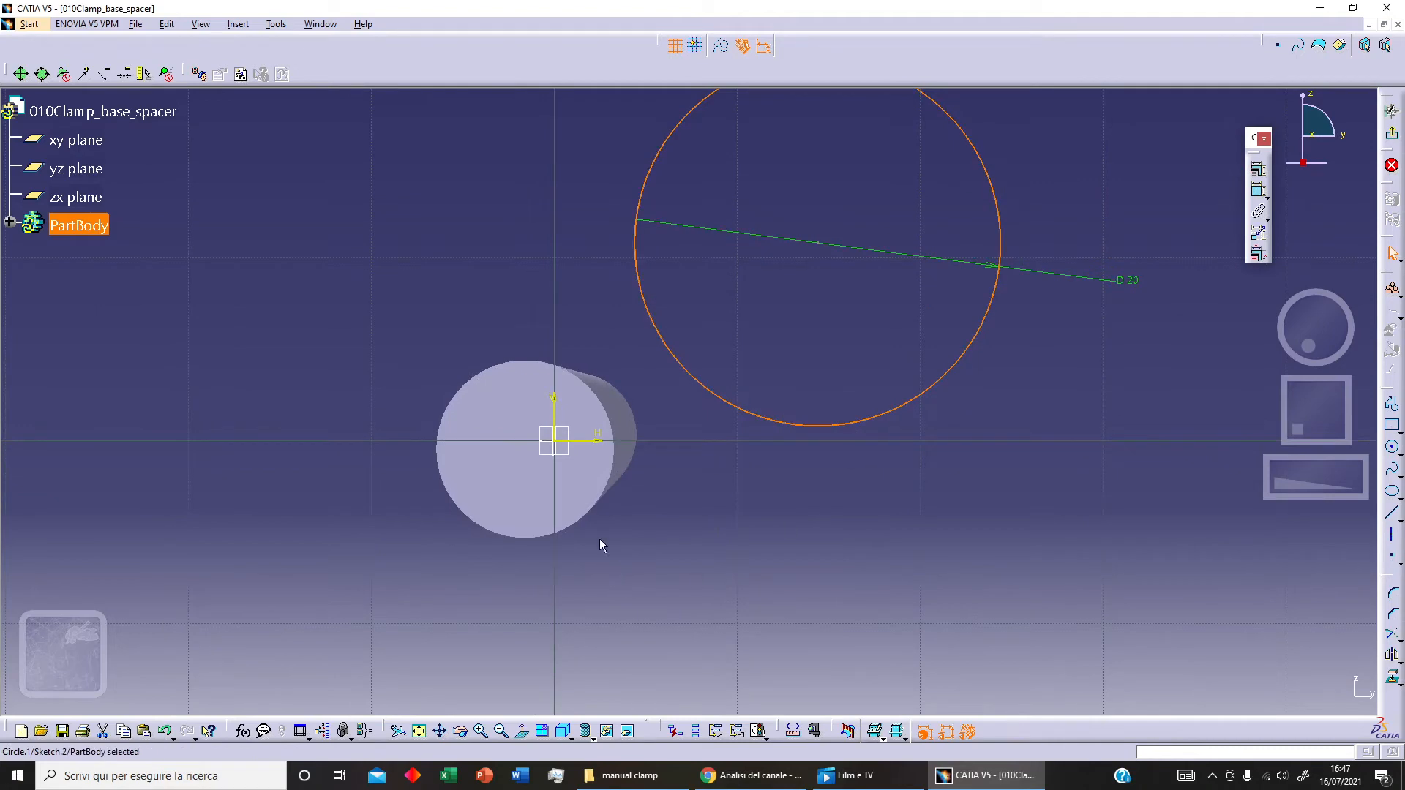
left_click(595, 508, "ctrl")
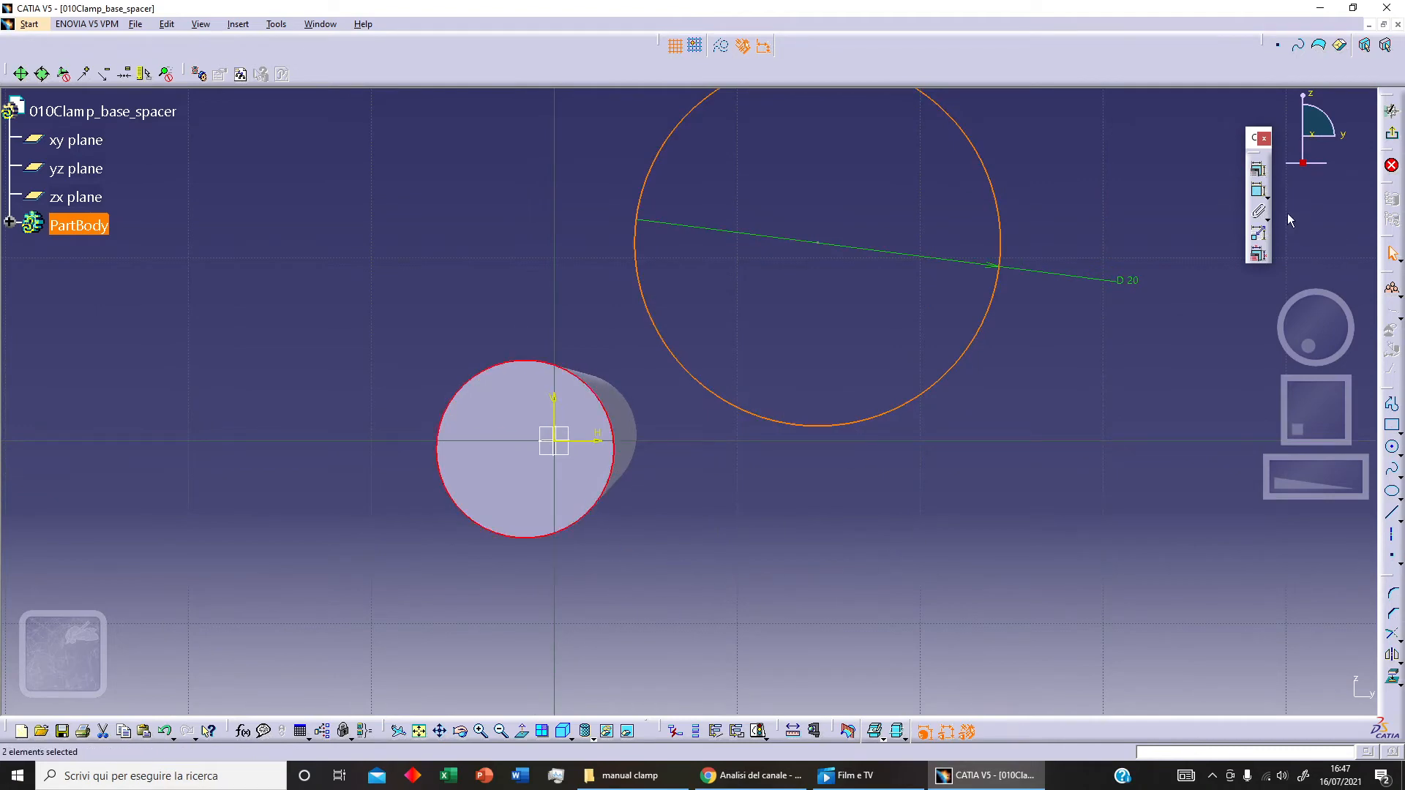
left_click(1258, 169)
left_click(1296, 570)
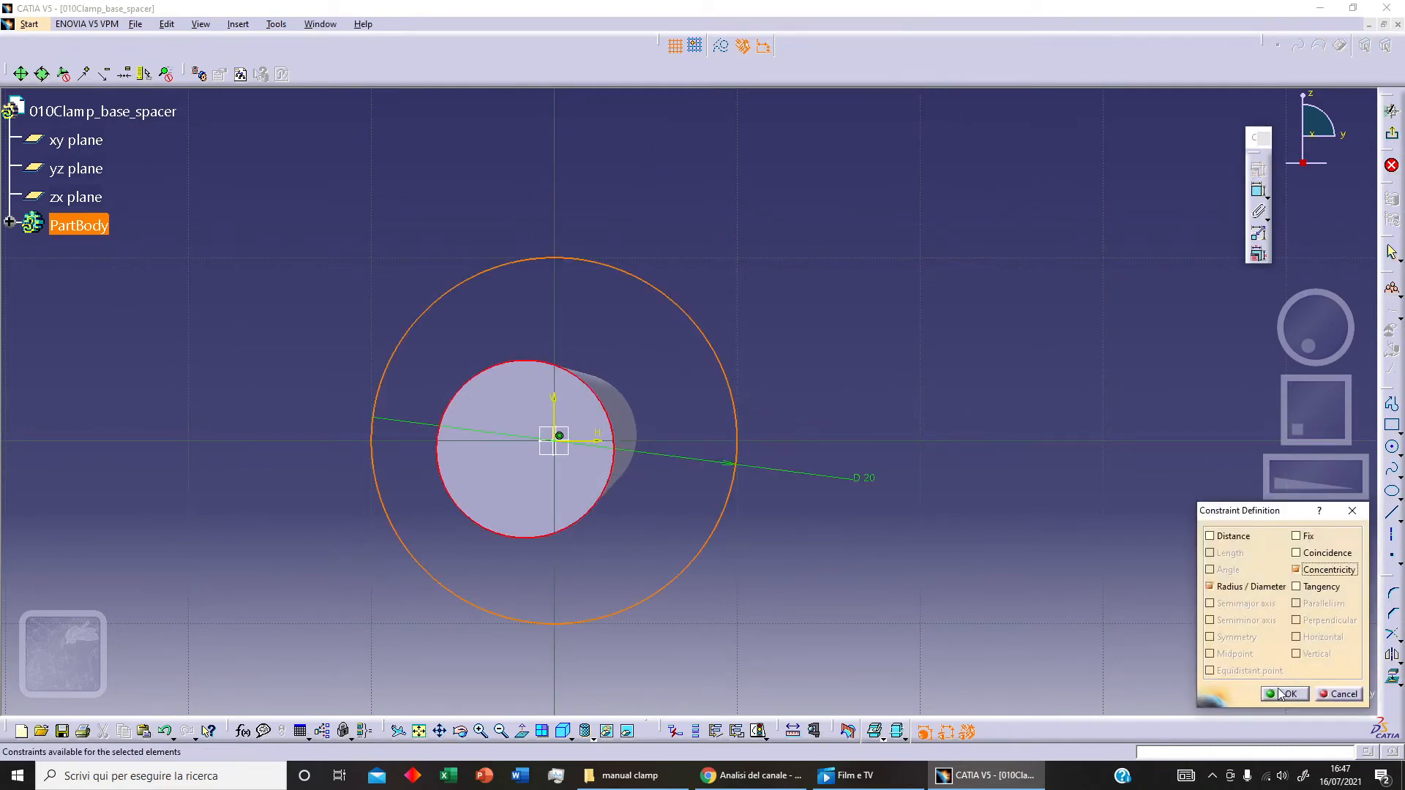
left_click(1285, 694)
middle_click_drag(971, 297, 802, 360)
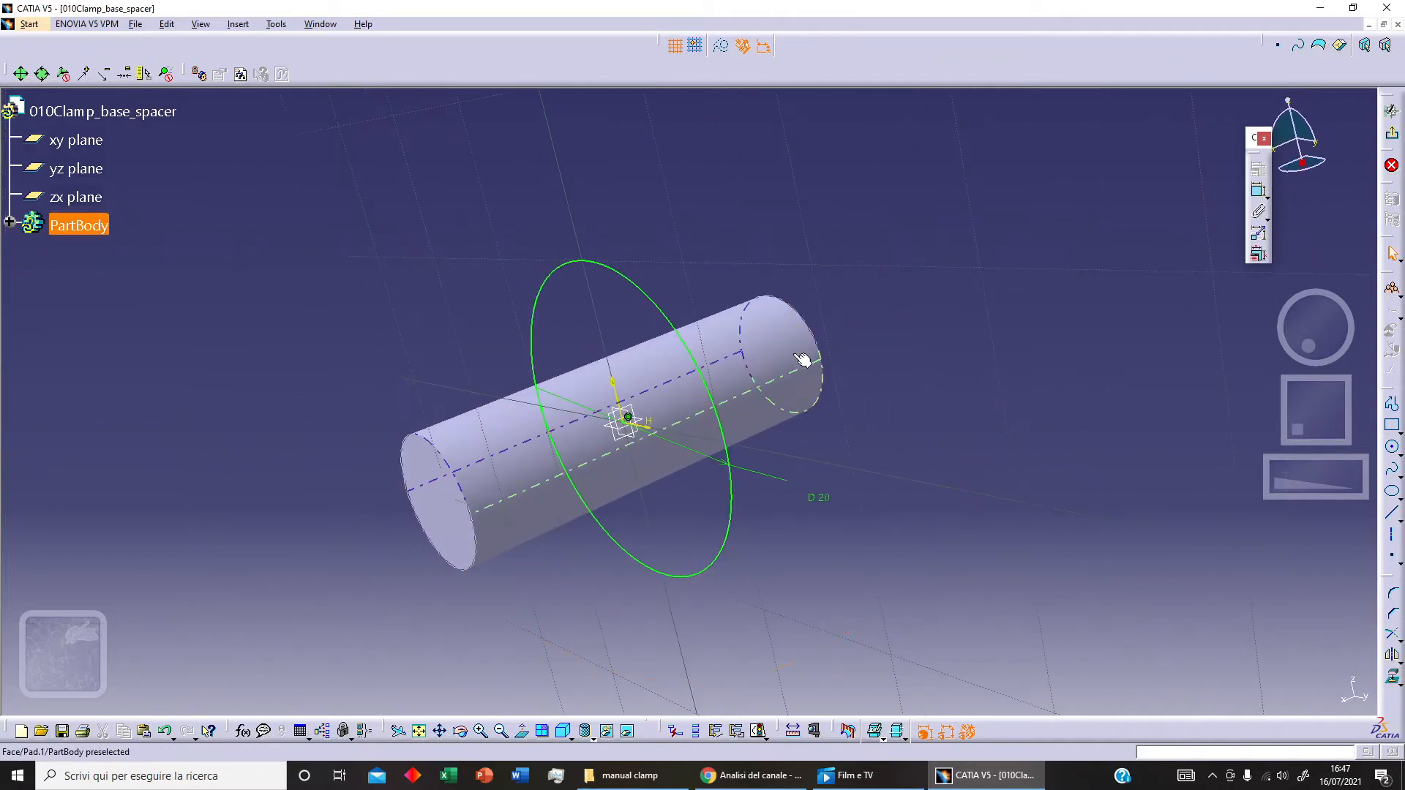
left_click(1394, 136)
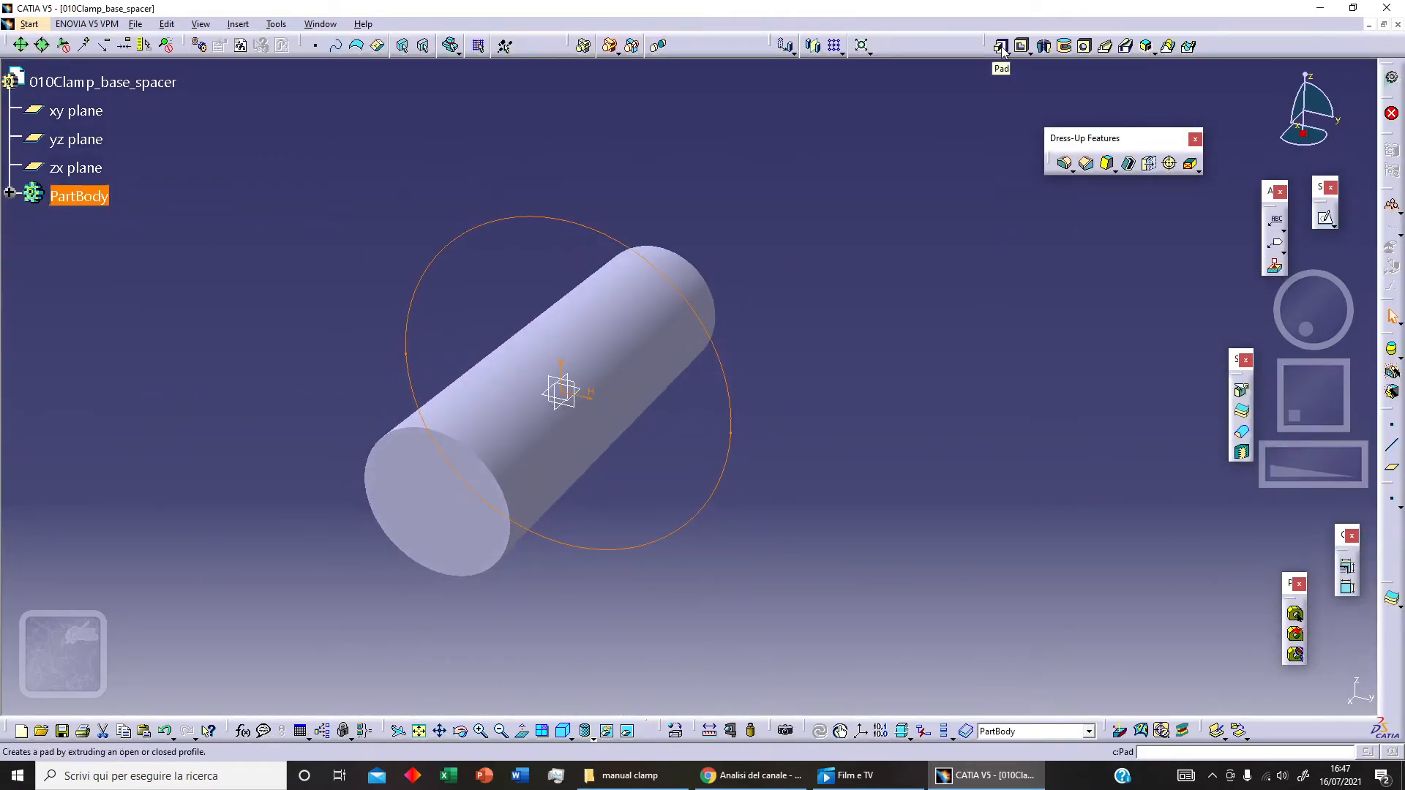
- Pad the 20 mm circle sketch with a length of 10 mm and mirrored extent
left_click(1002, 47)
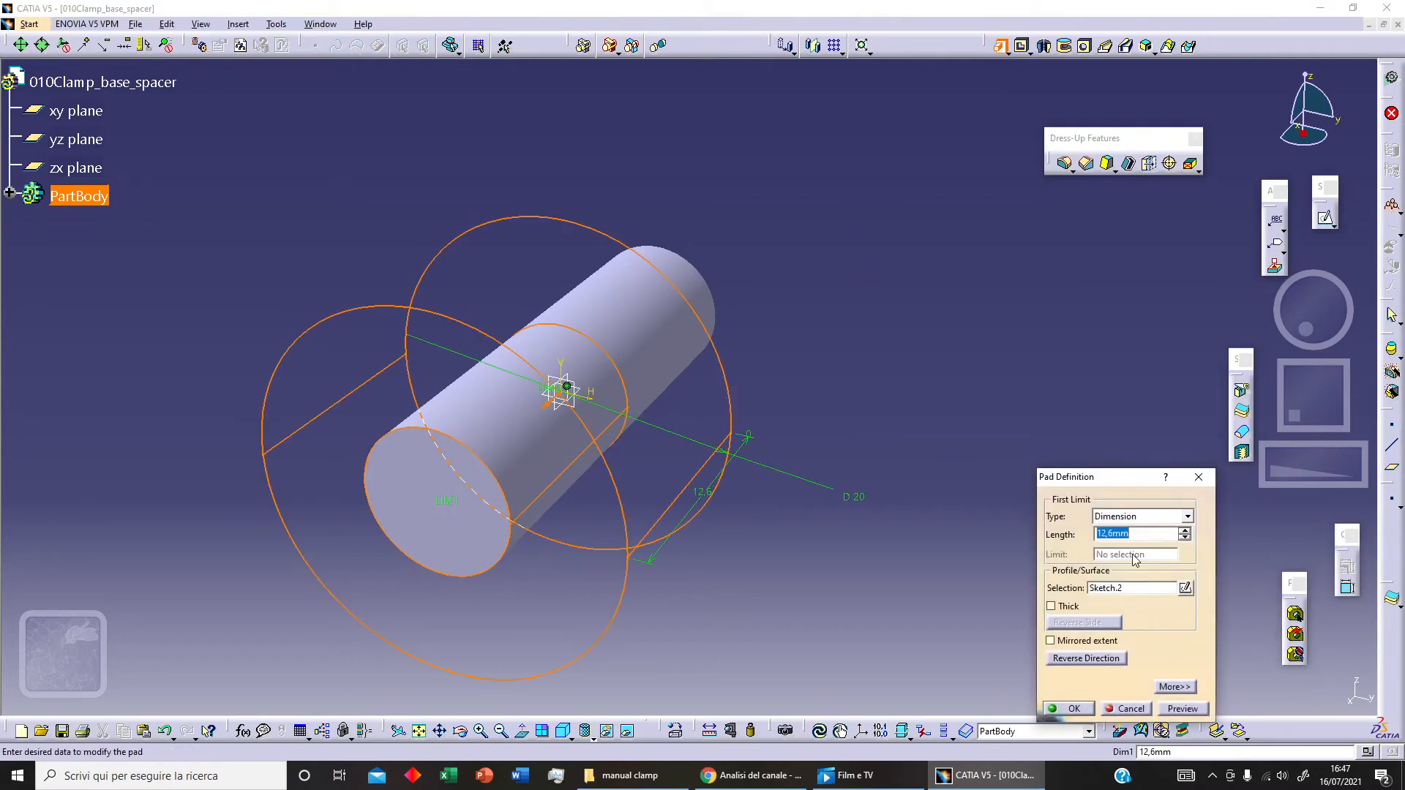
type("10")
left_click(1102, 642)
middle_click_drag(773, 477, 608, 502)
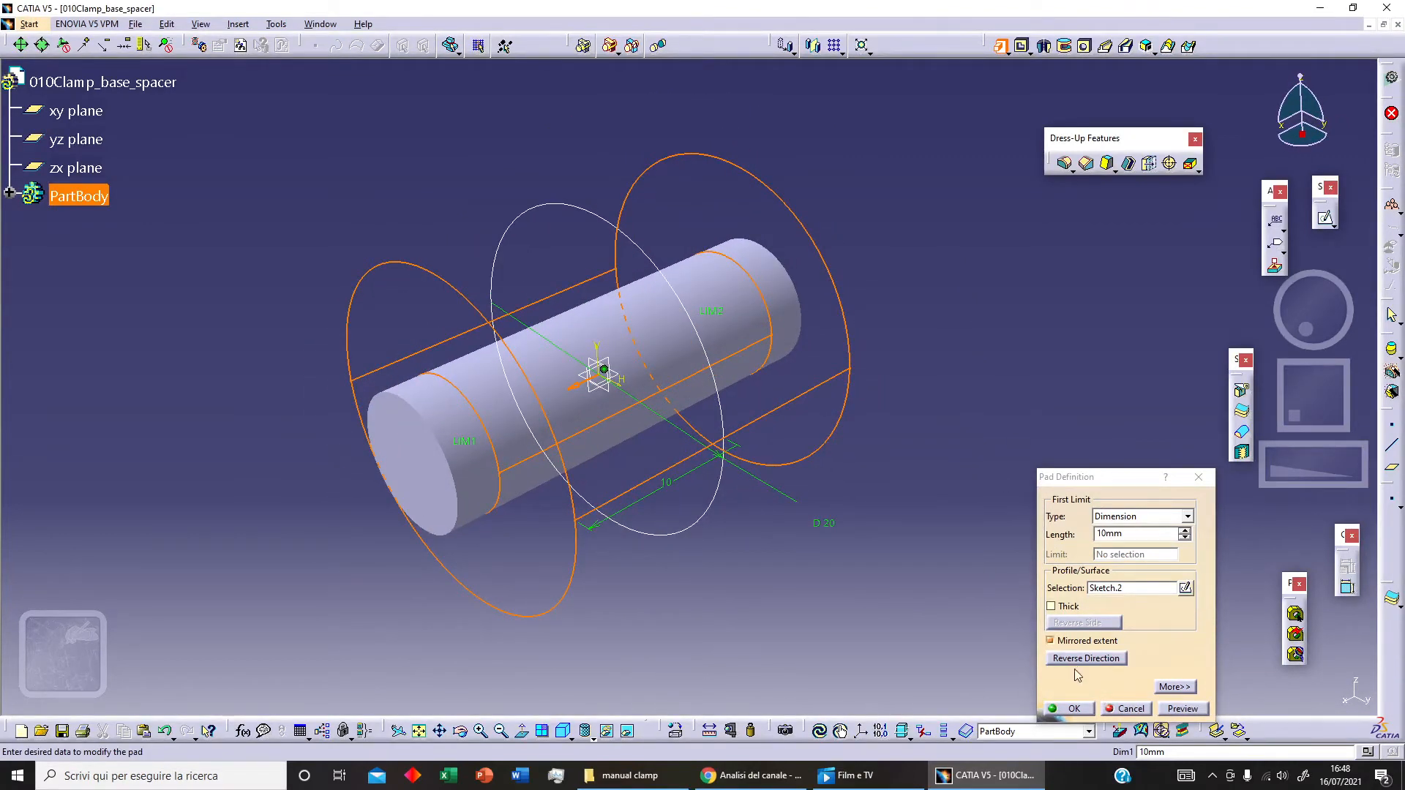
left_click(1067, 708)
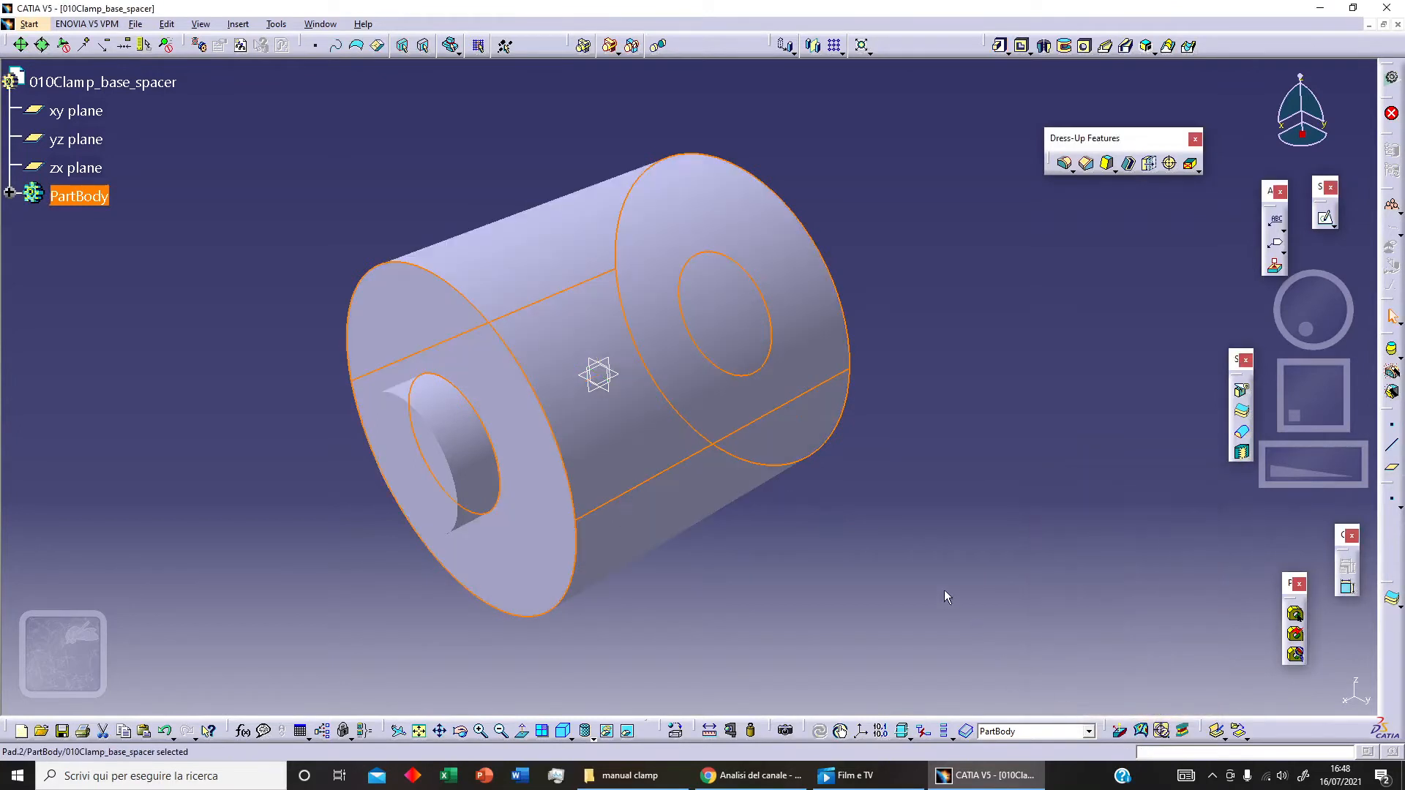
- Create a reference plane offset 10 mm from the zx plane
middle_click_drag(237, 438, 423, 464)
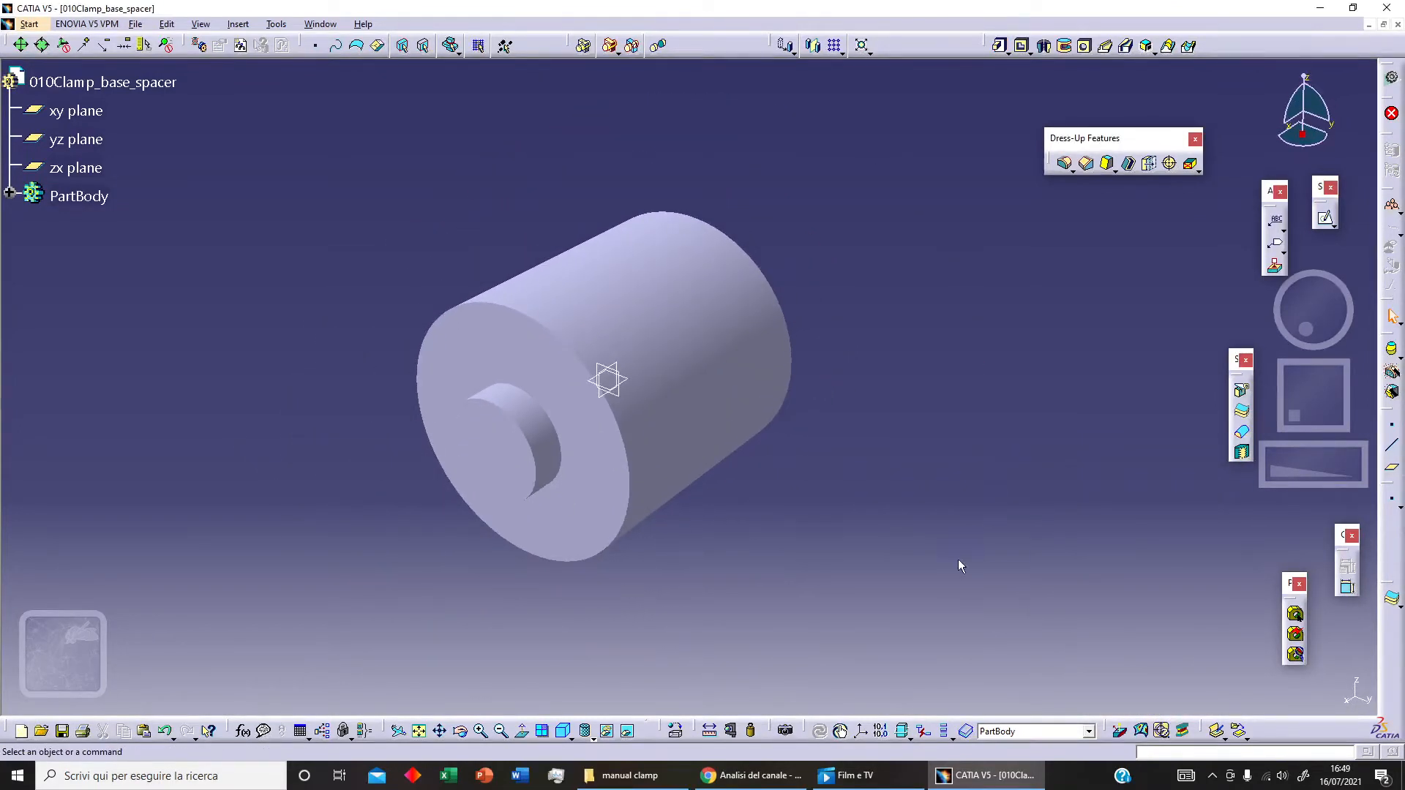
middle_click_drag(808, 500, 657, 388)
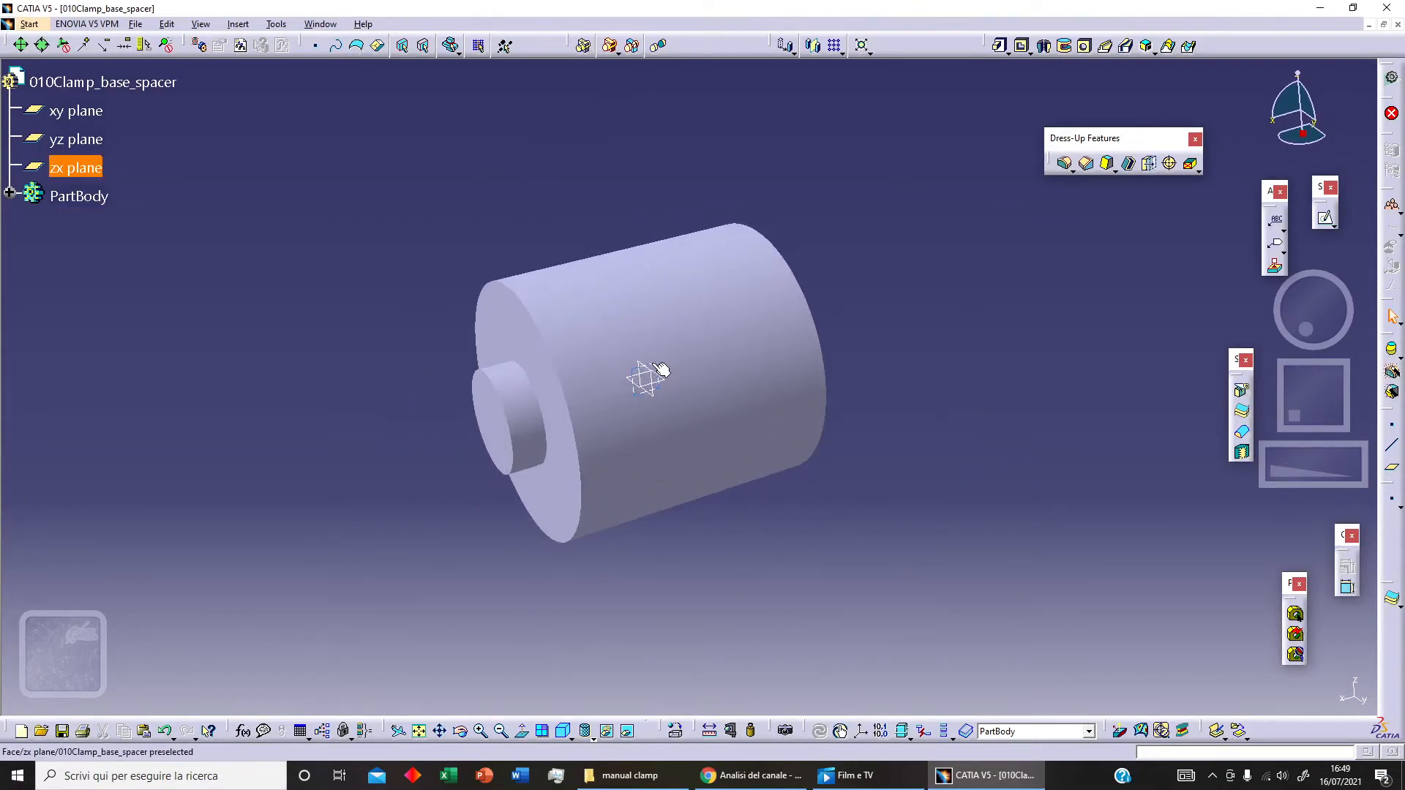
left_click(660, 370)
left_click(1394, 471)
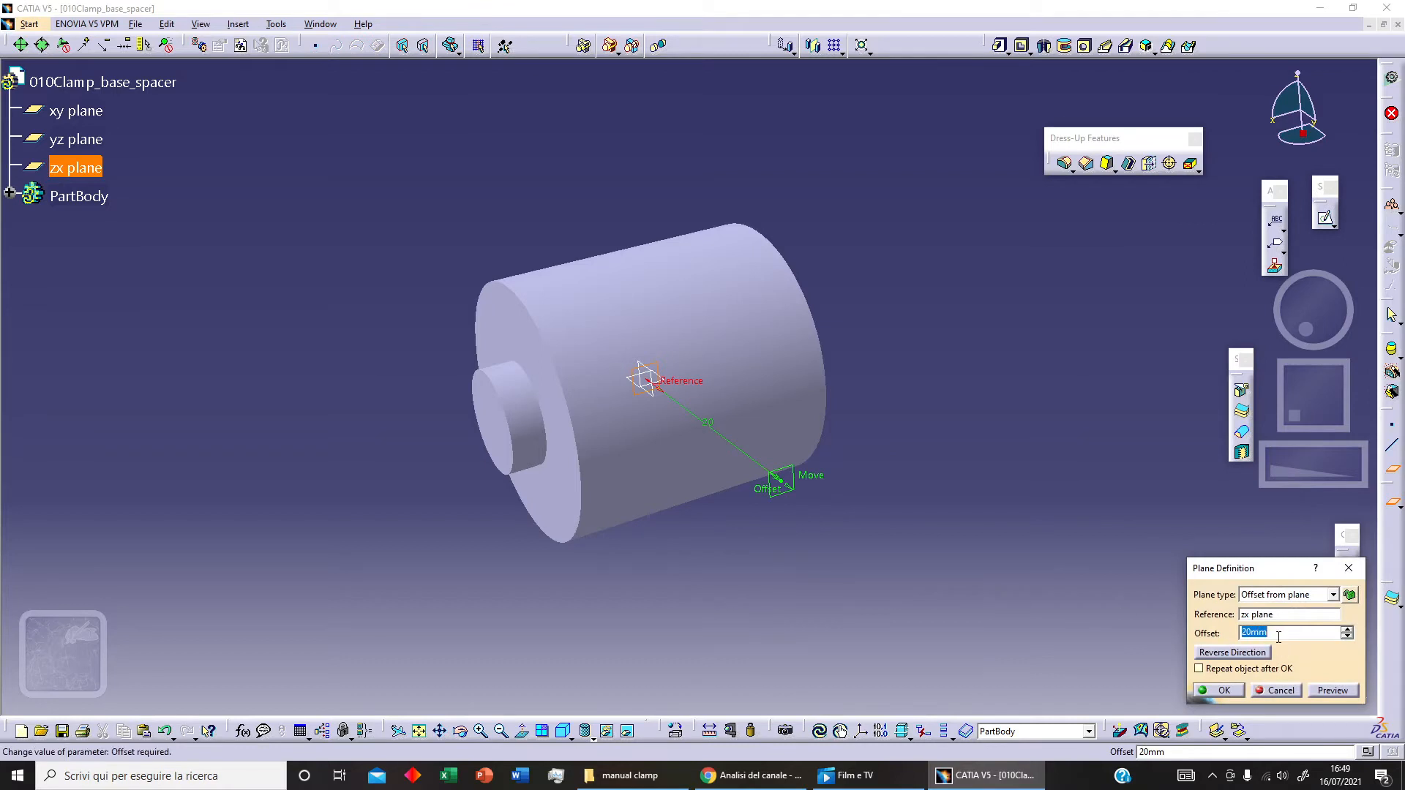
type("10")
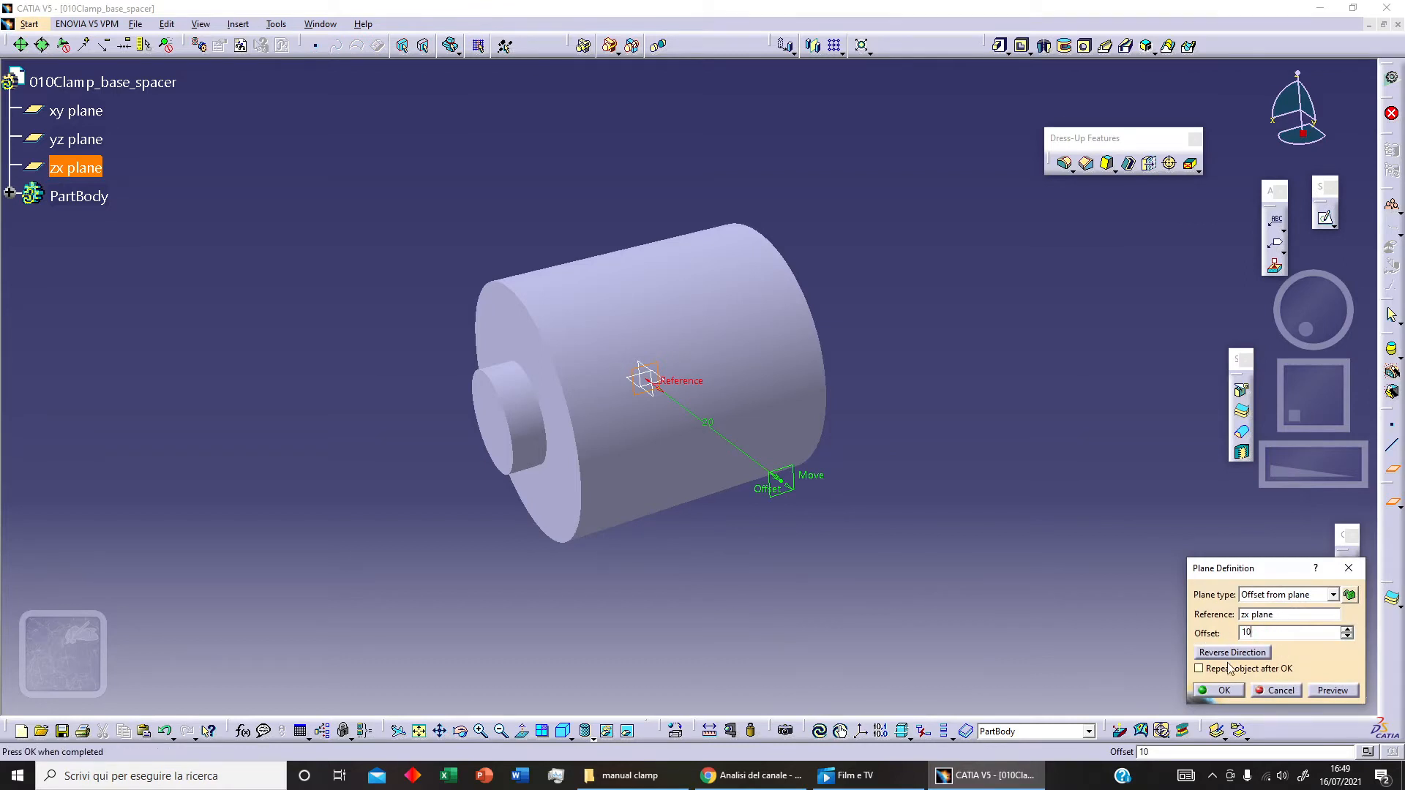
left_click(1234, 689)
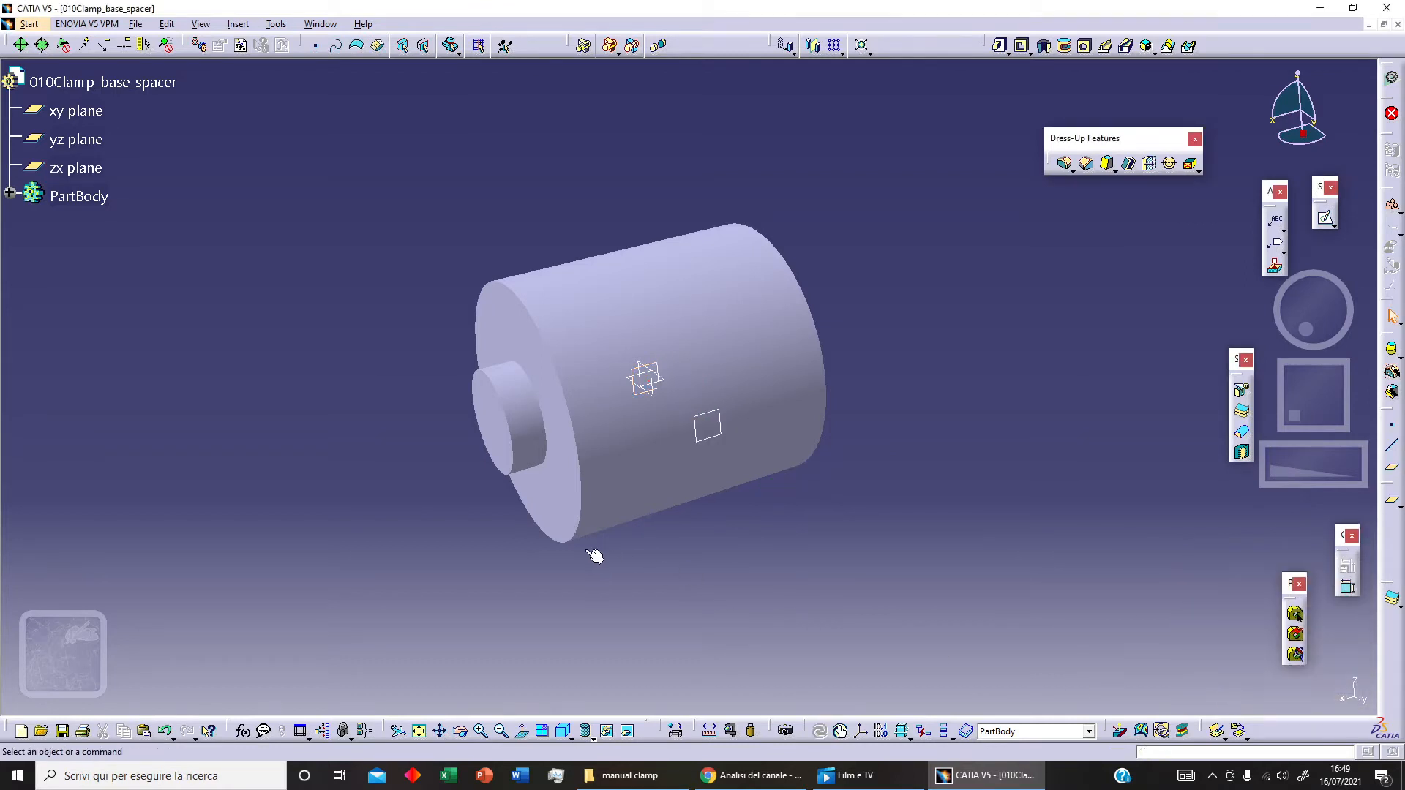
- Start a hole on the offset plane and set its extension to Up To Last
left_click(715, 437)
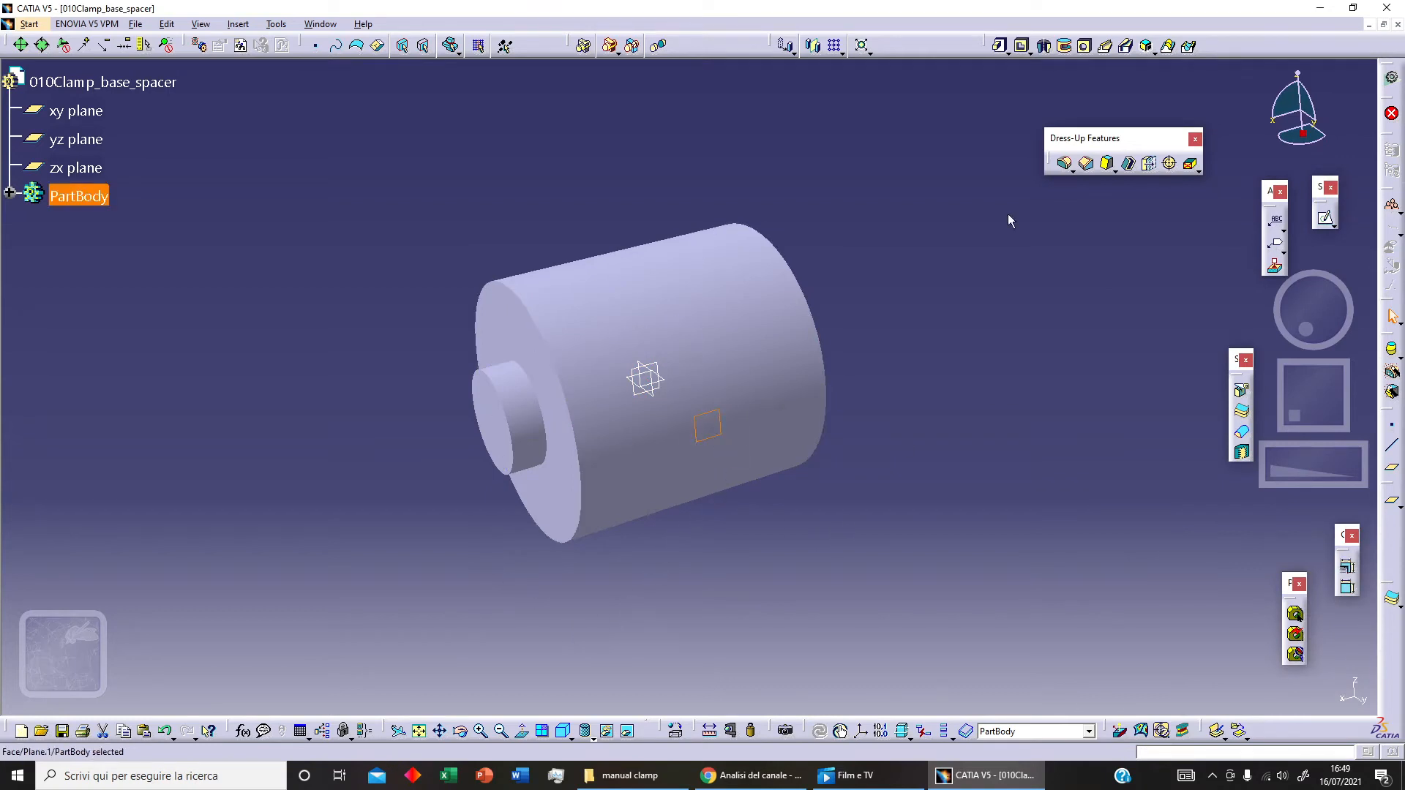
left_click(1086, 47)
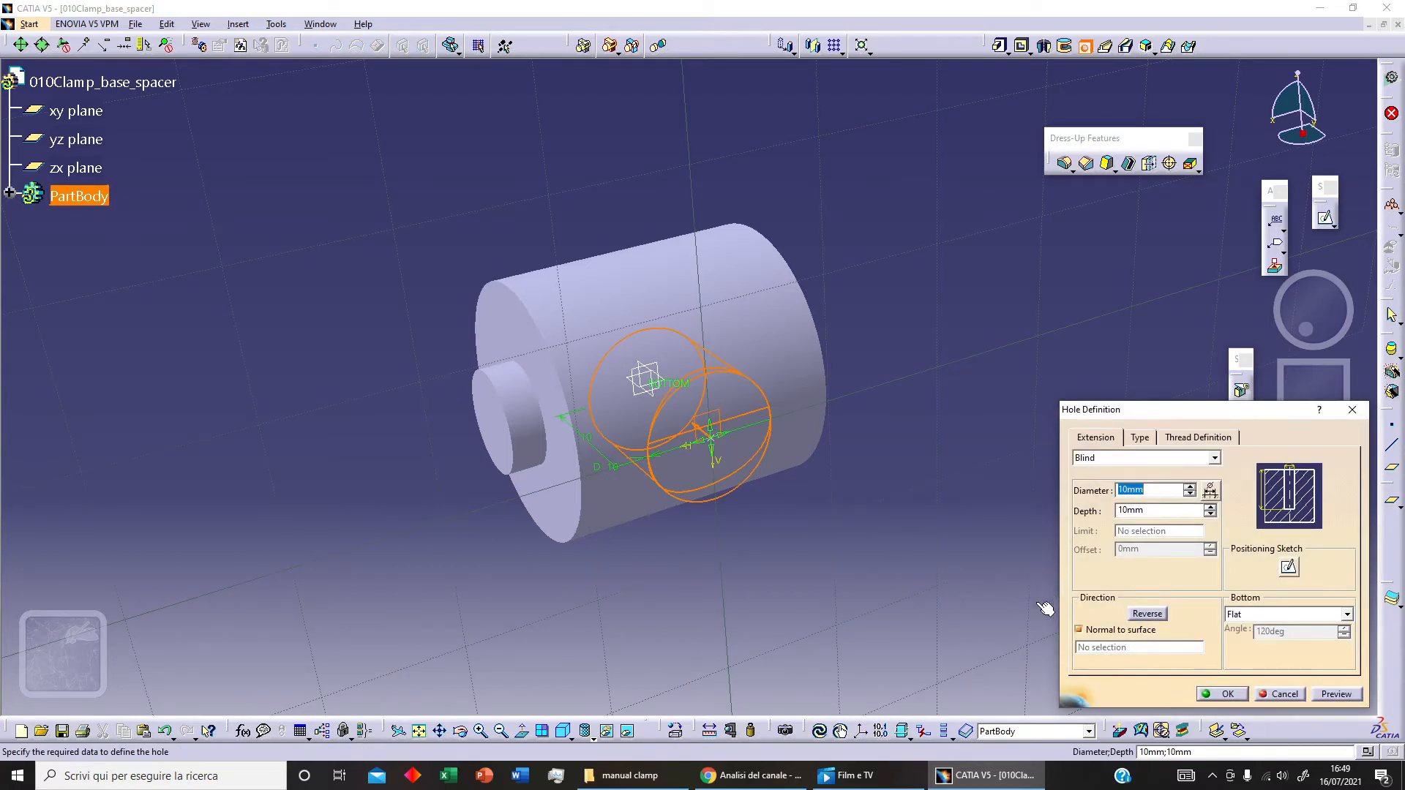
left_click(976, 461)
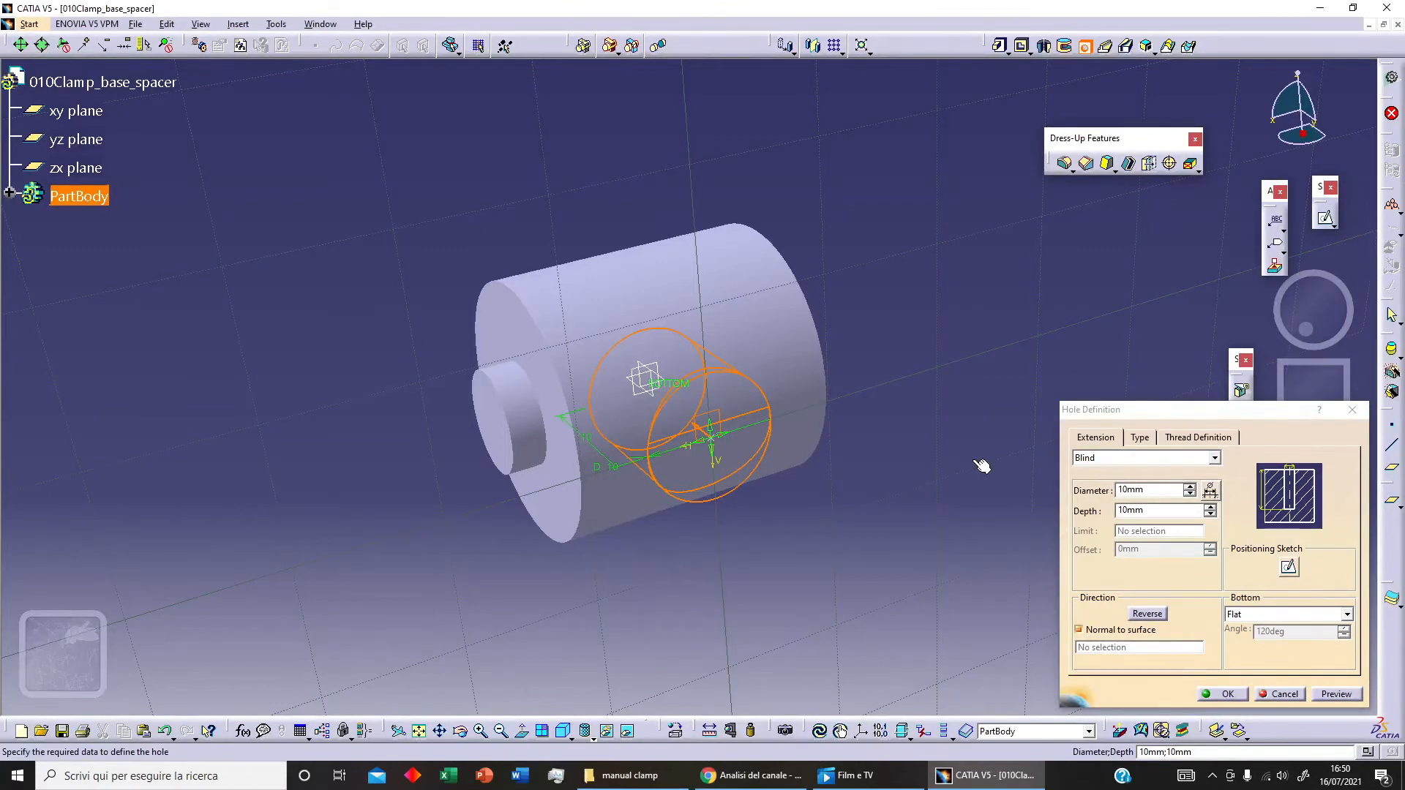
left_click(1215, 459)
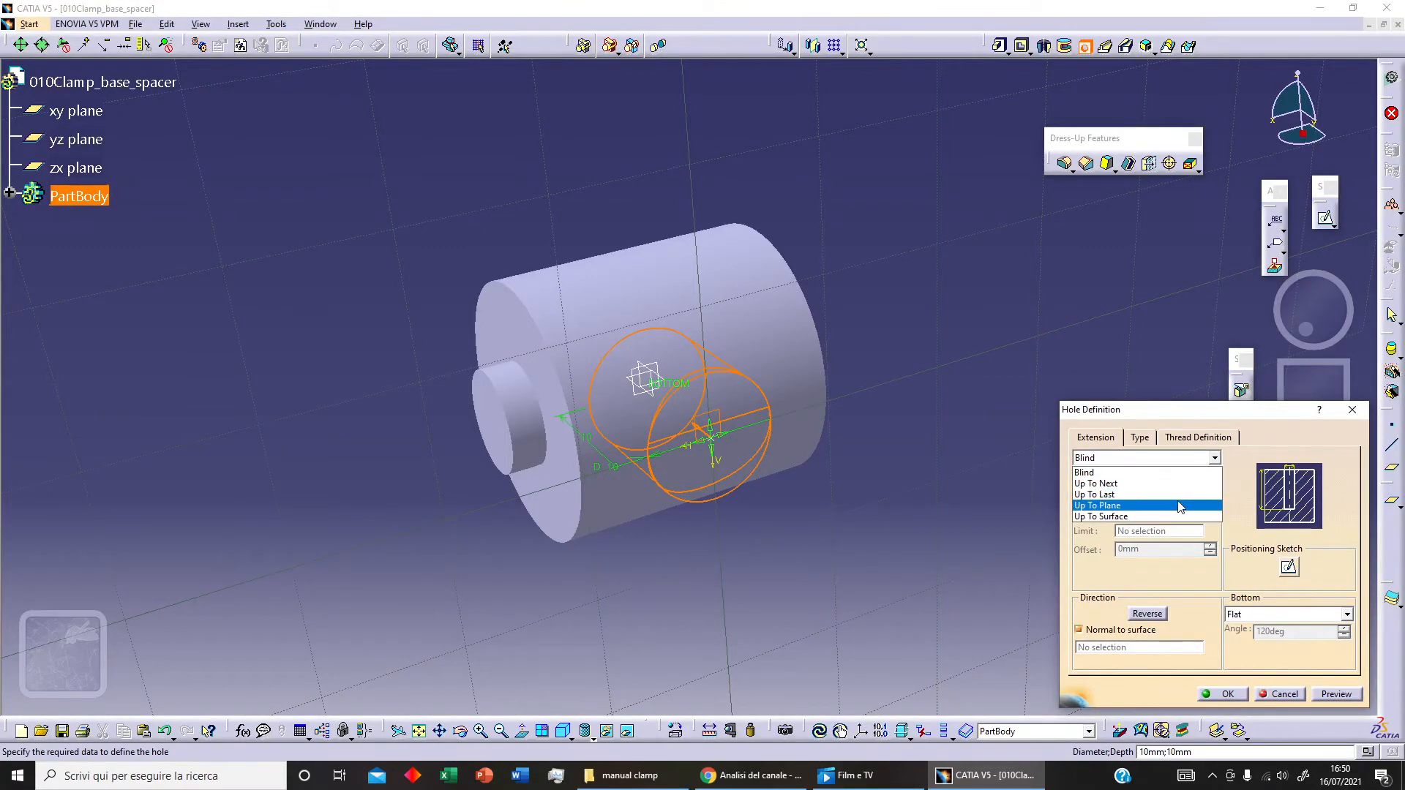
left_click(1130, 495)
middle_click_drag(454, 492, 560, 474)
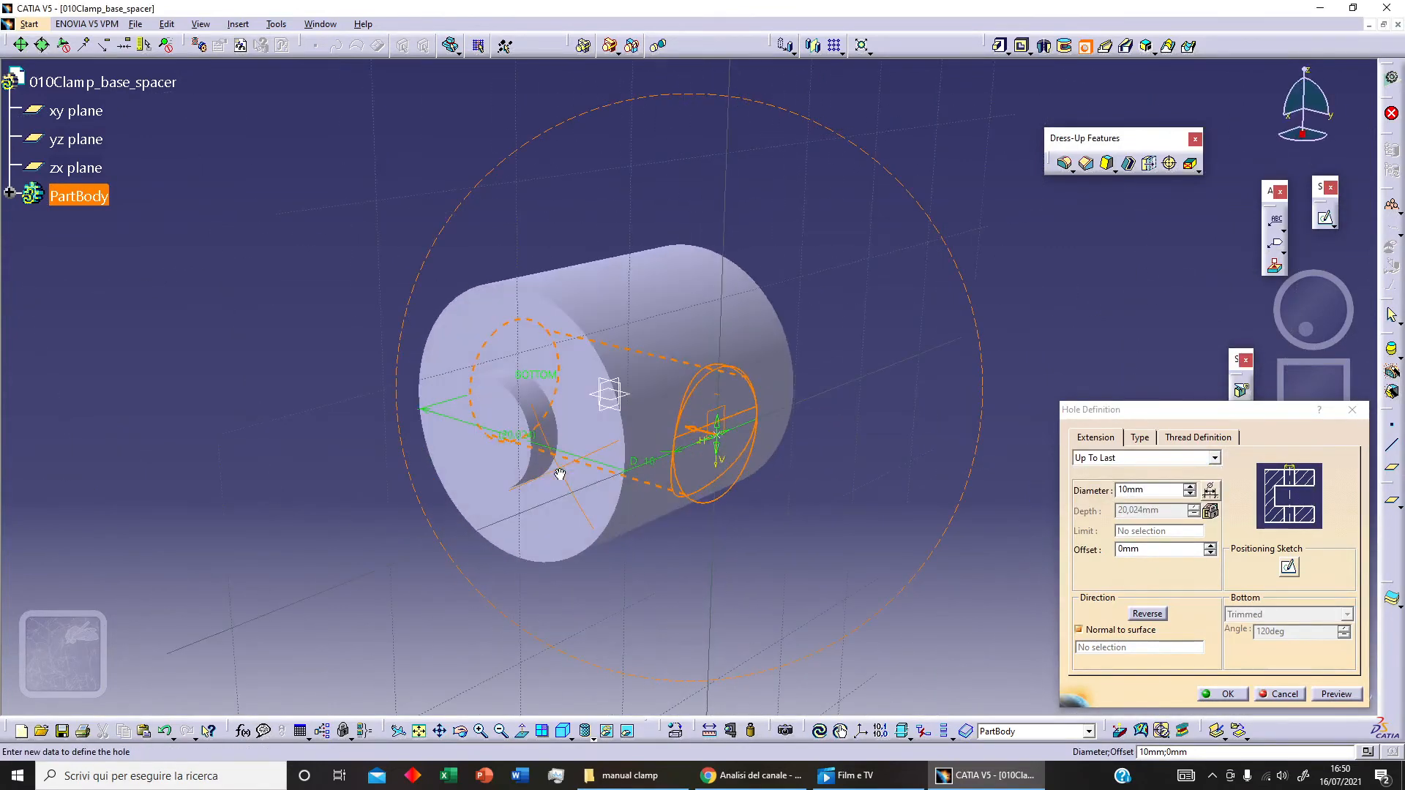
- Make the hole threaded with a Metric Thin Pitch M10x1 thread and the Dimension bottom type
left_click(1200, 439)
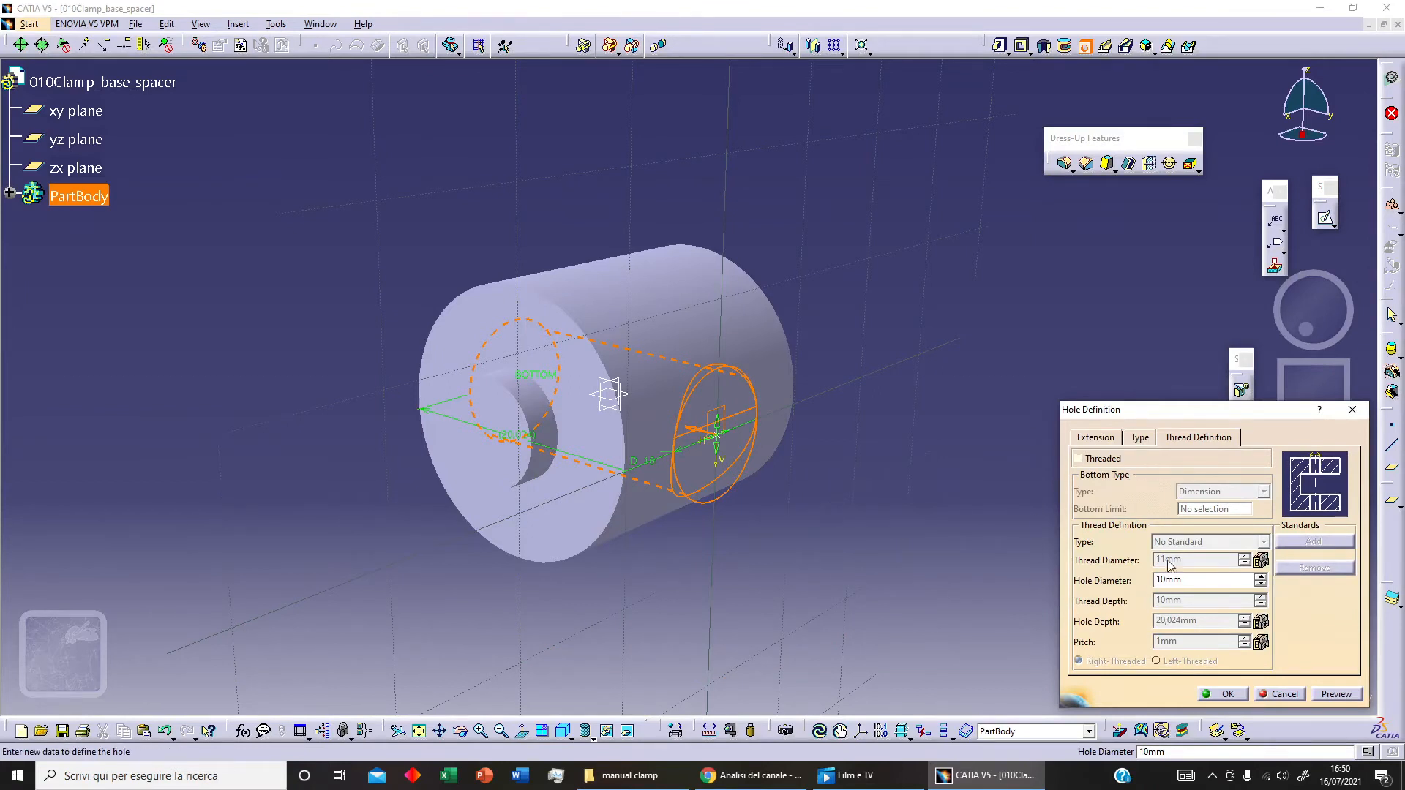
left_click(1098, 459)
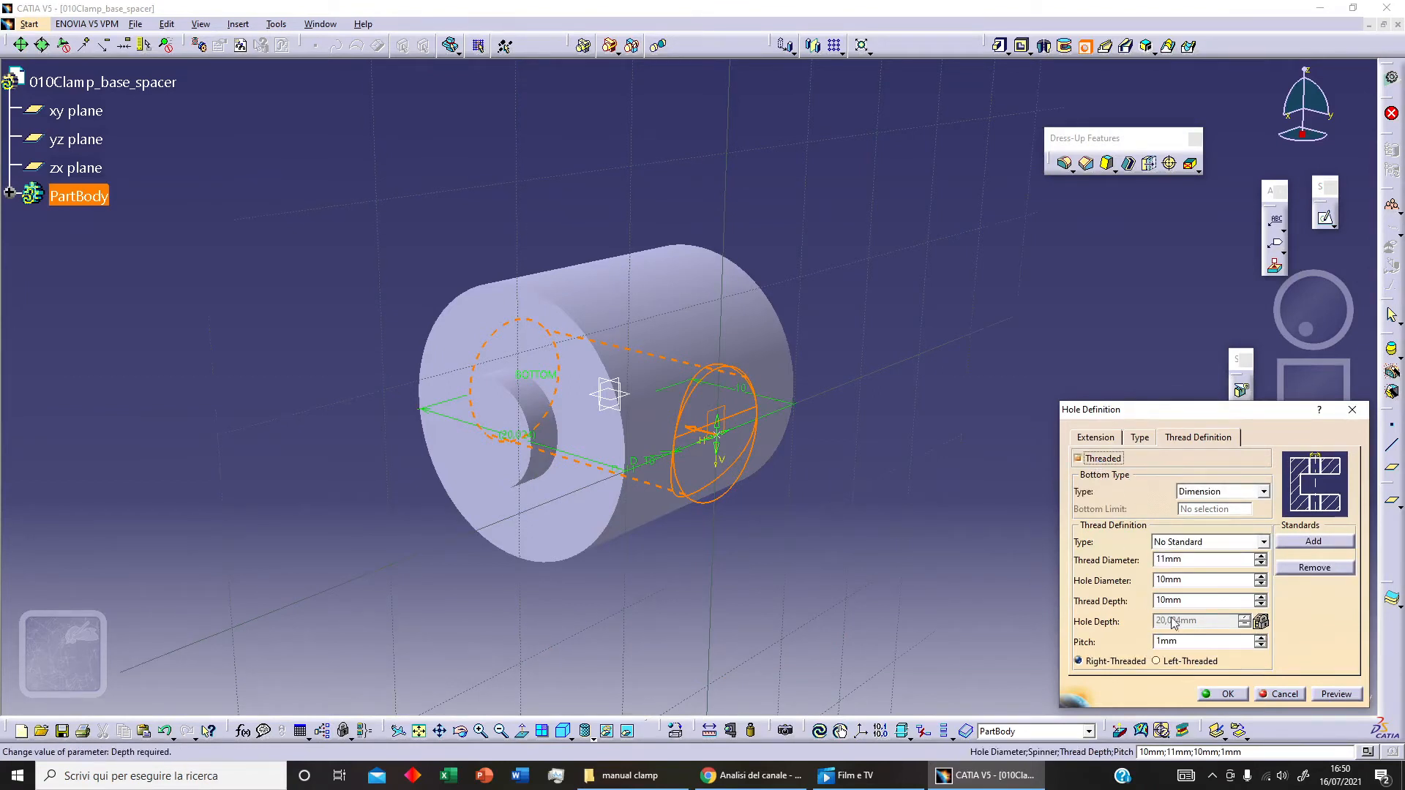
left_click(1258, 546)
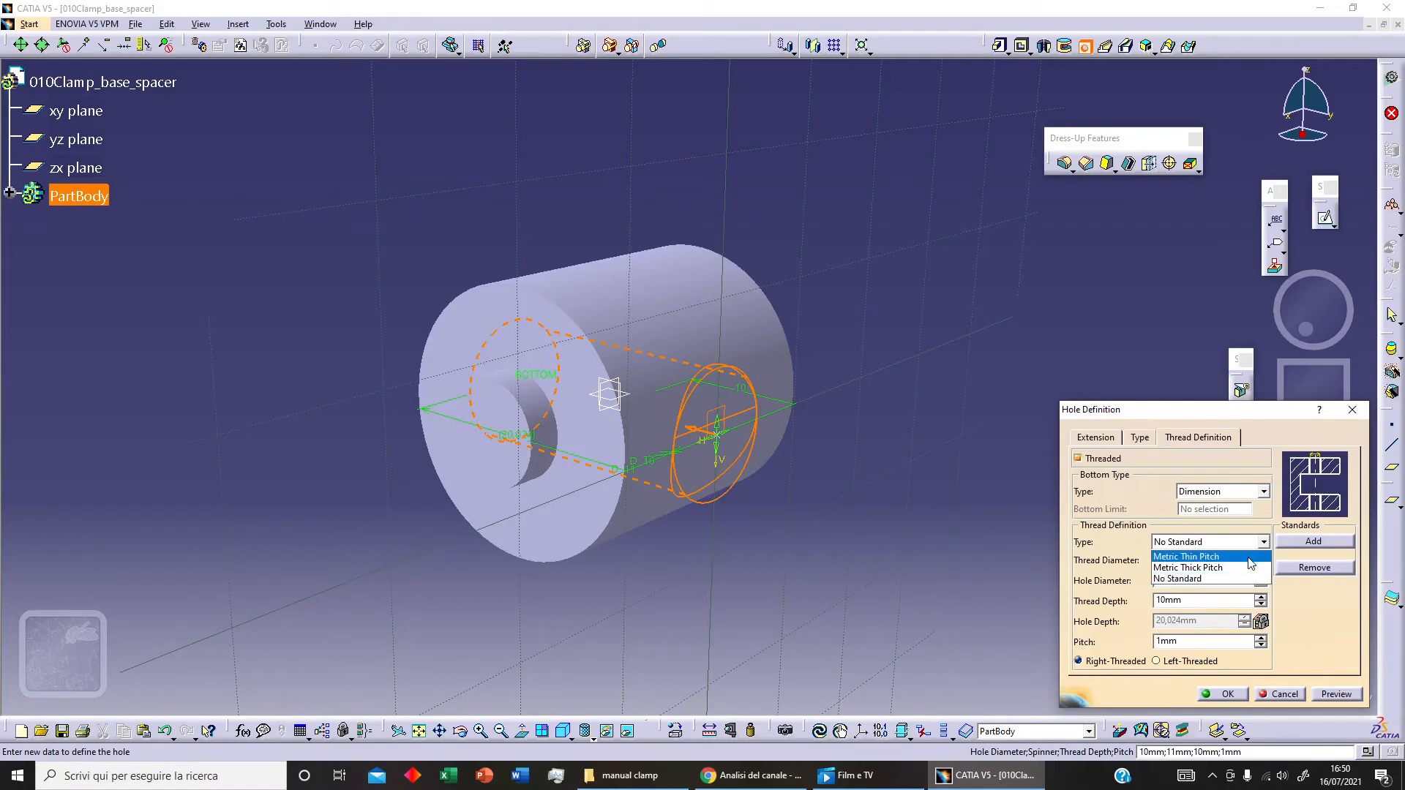
left_click(1228, 558)
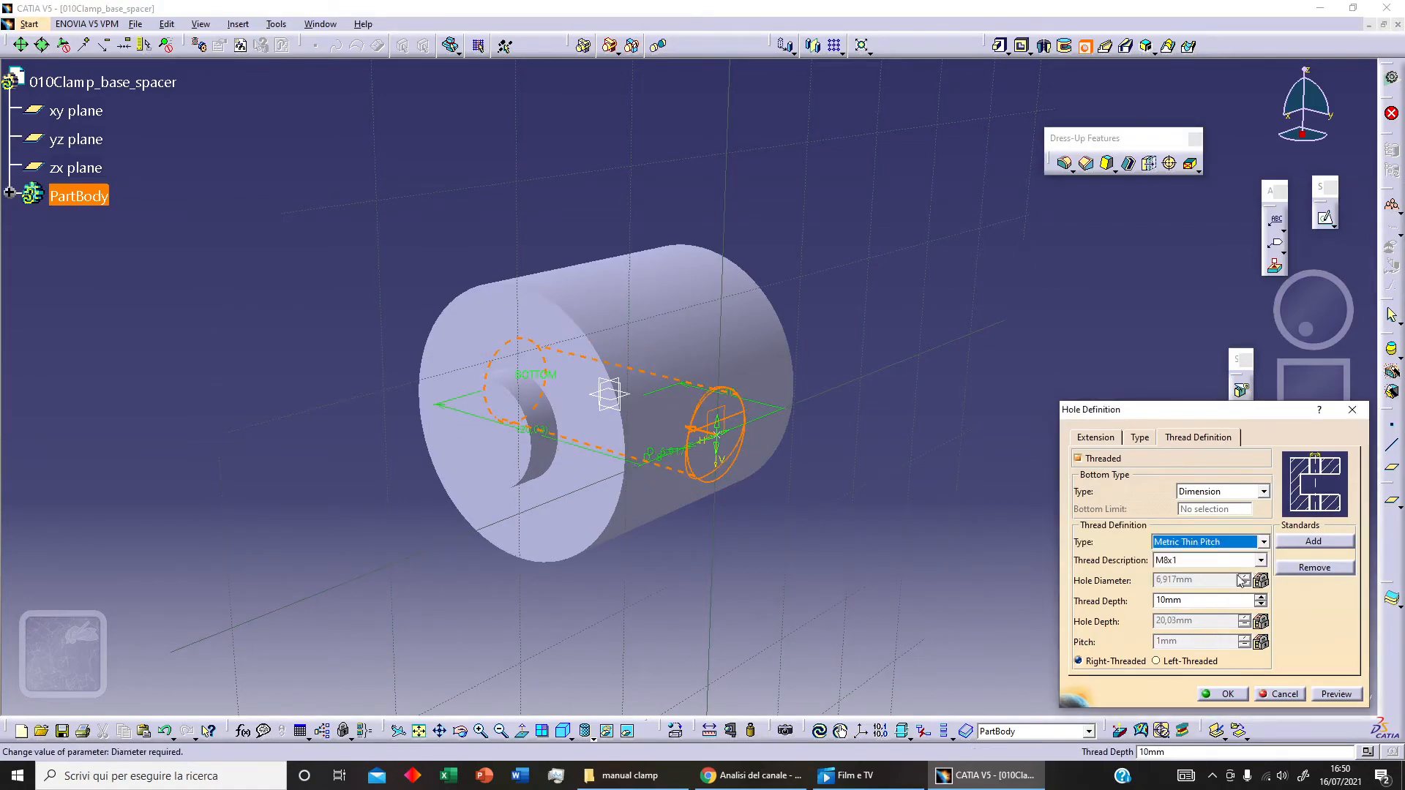
left_click(1260, 560)
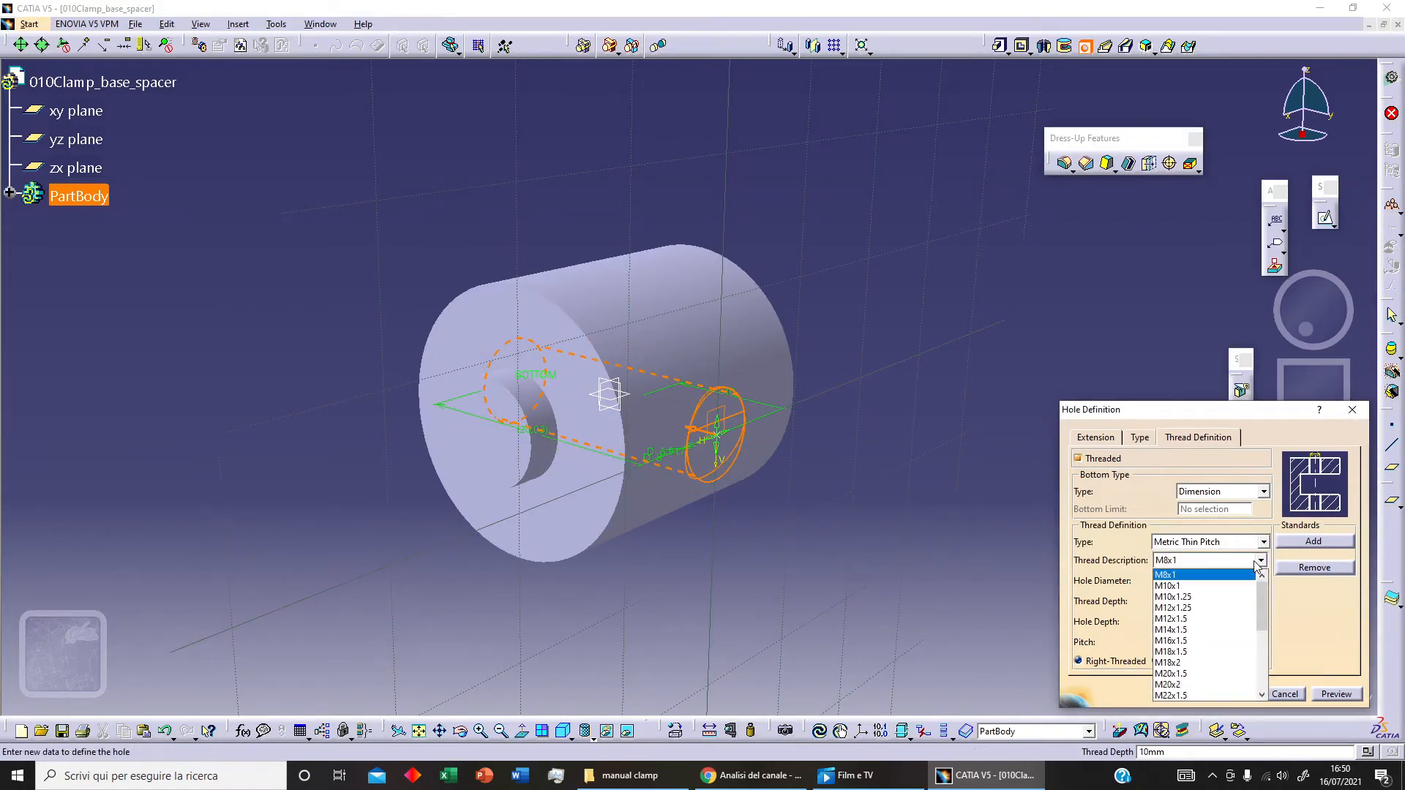
left_click(1215, 586)
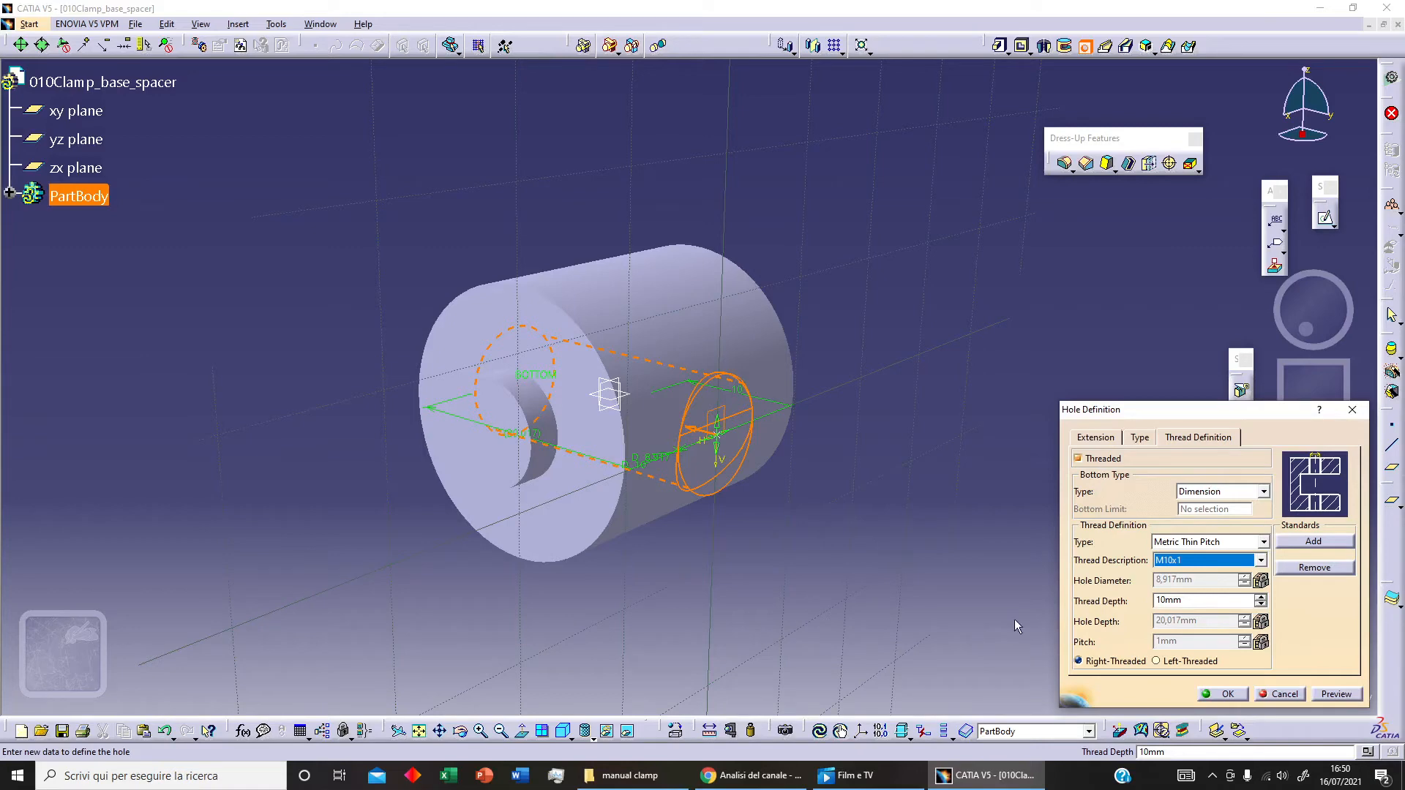
left_click(1262, 493)
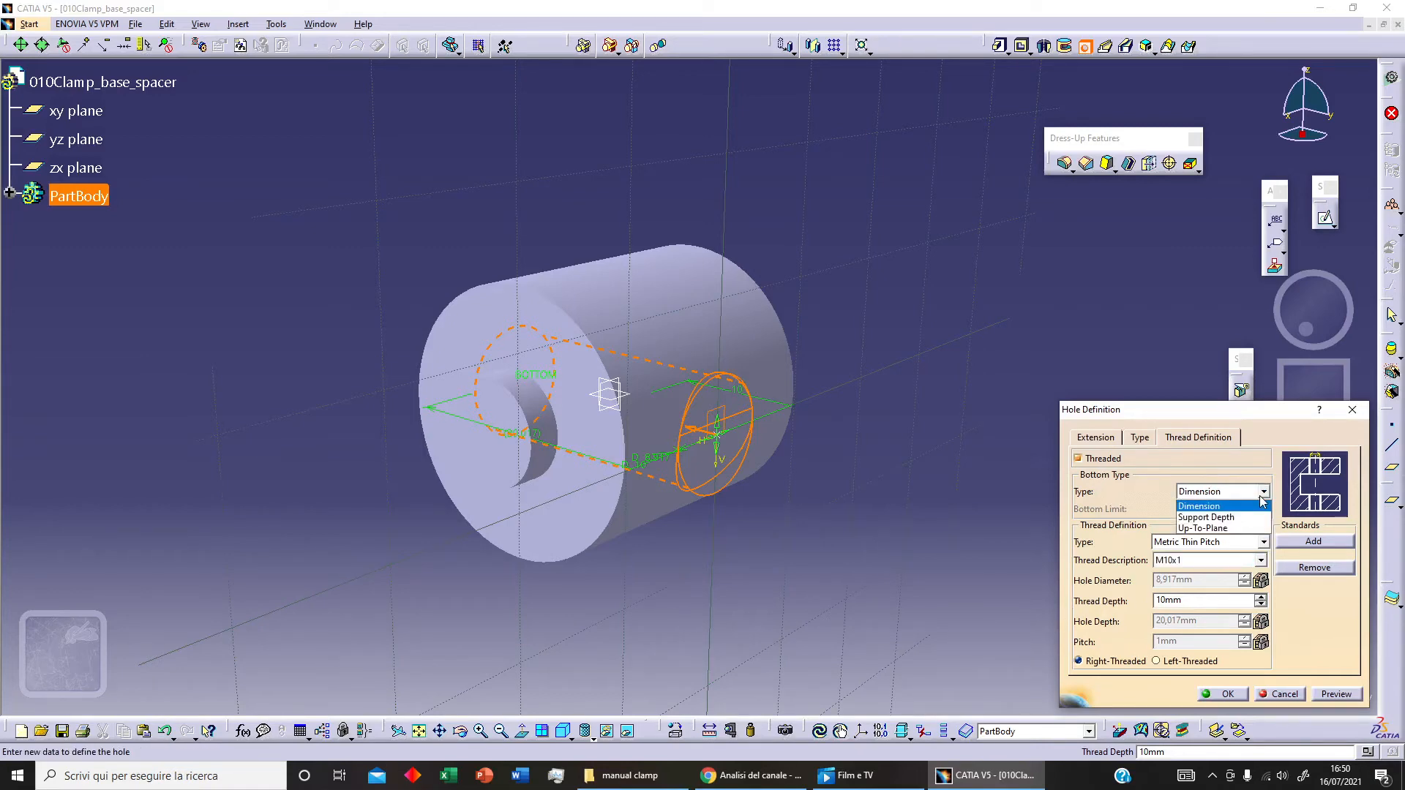
left_click(1261, 499)
- Set the thread depth to 20 mm, preview the threaded hole and create it
middle_click_drag(563, 505, 619, 516)
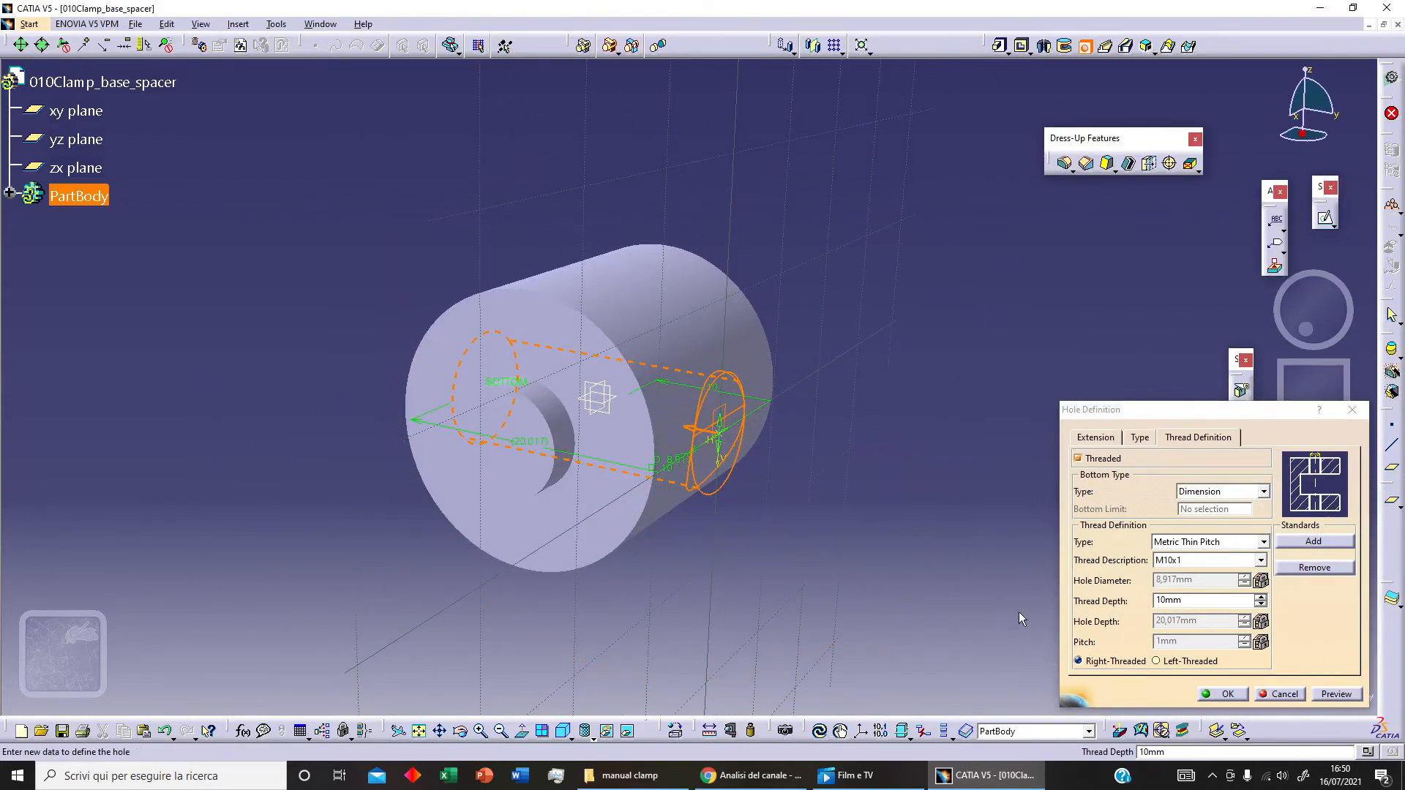
left_click(1221, 599)
left_click_drag(1219, 597, 1125, 603)
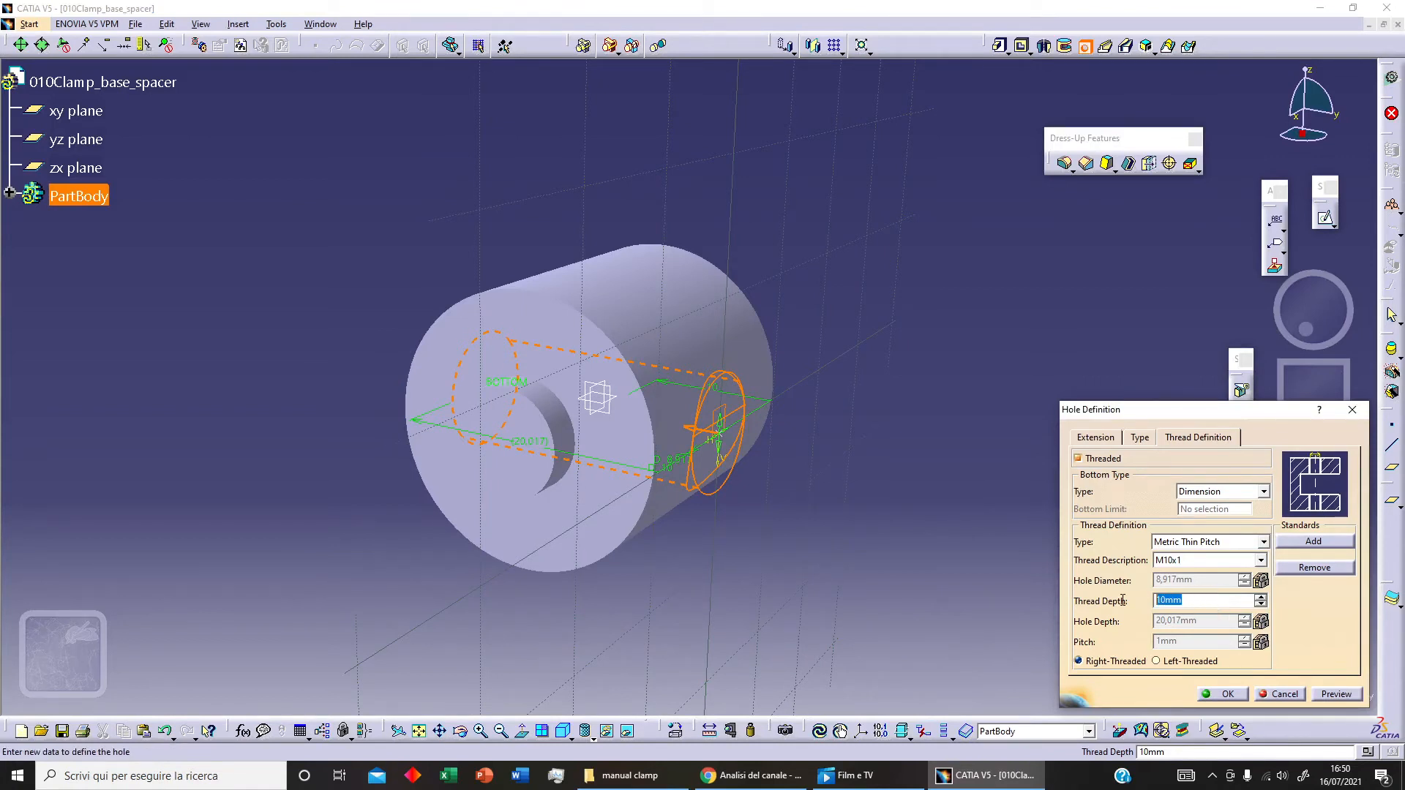
type("20")
left_click(1344, 699)
middle_click_drag(527, 453, 870, 642)
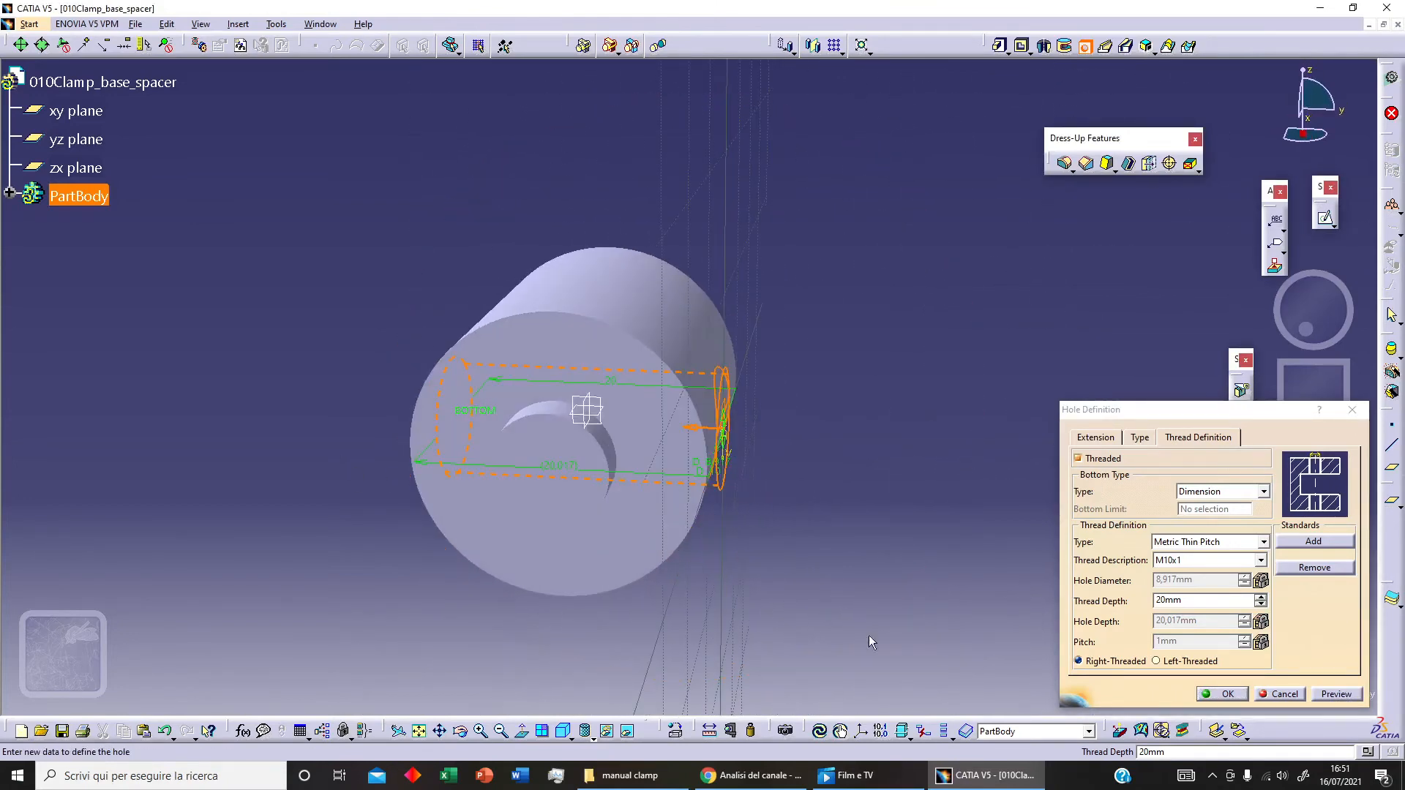
left_click(1217, 694)
- Hide the xy, yz and zx planes together with the offset reference plane
middle_click_drag(1023, 455, 862, 484)
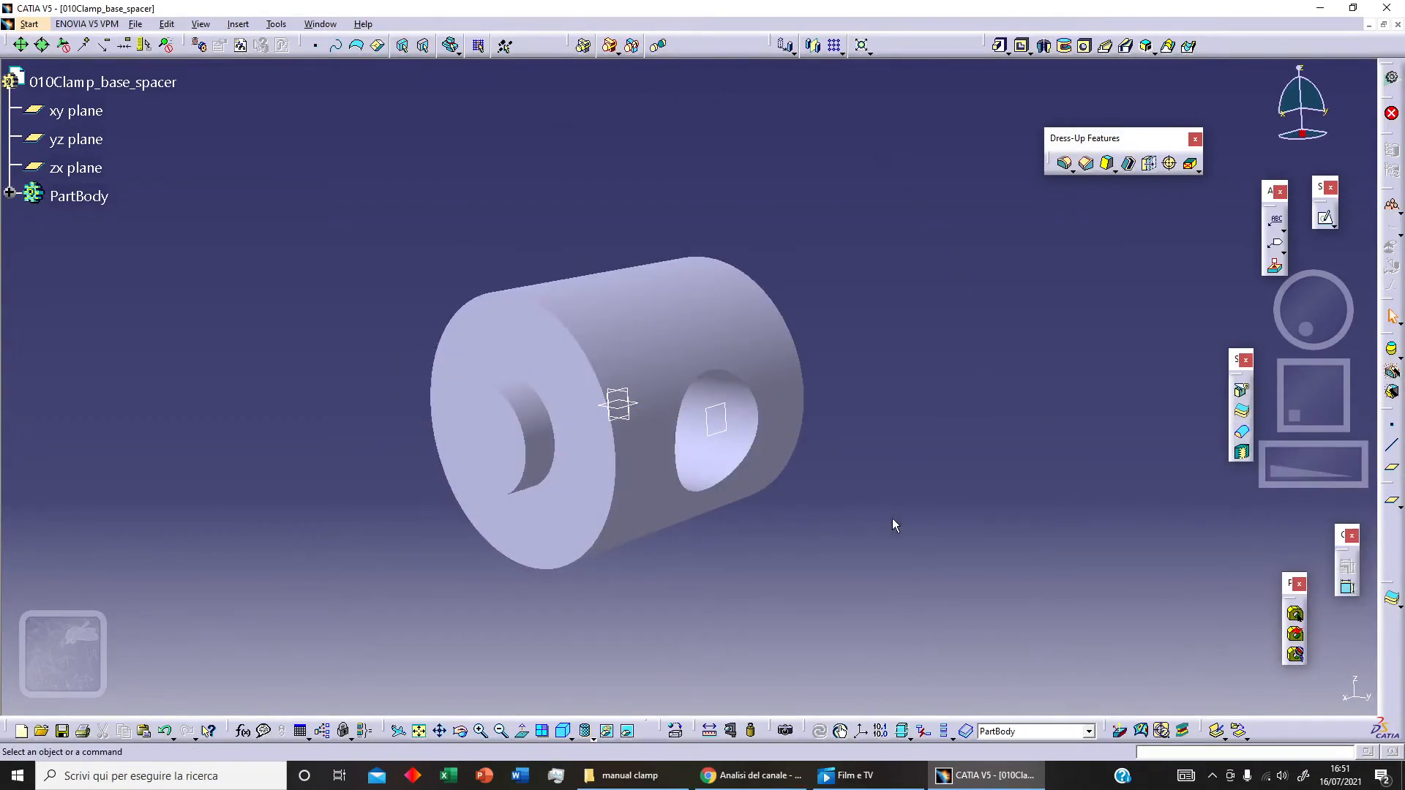
left_click(73, 110)
left_click(88, 168, "ctrl")
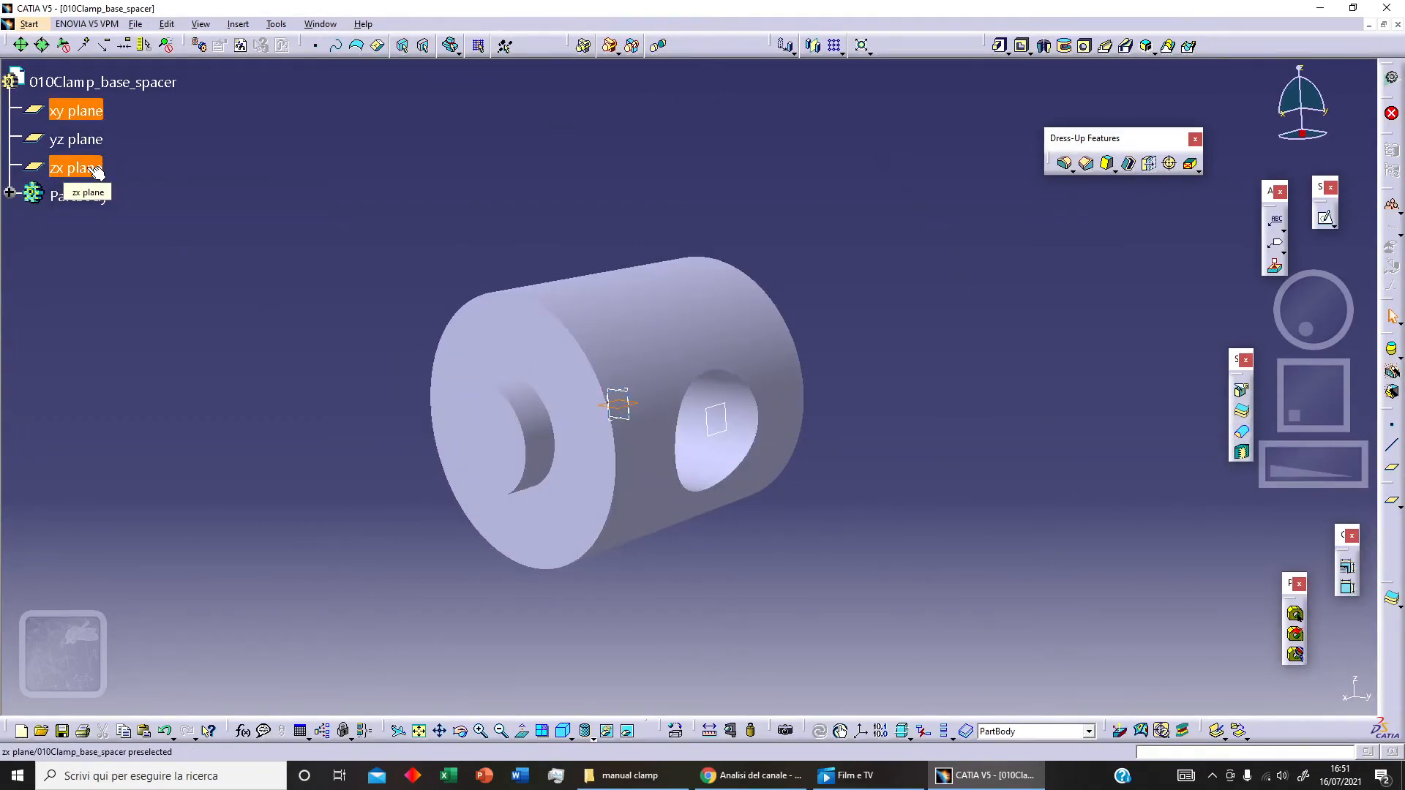
left_click(89, 168, "shift")
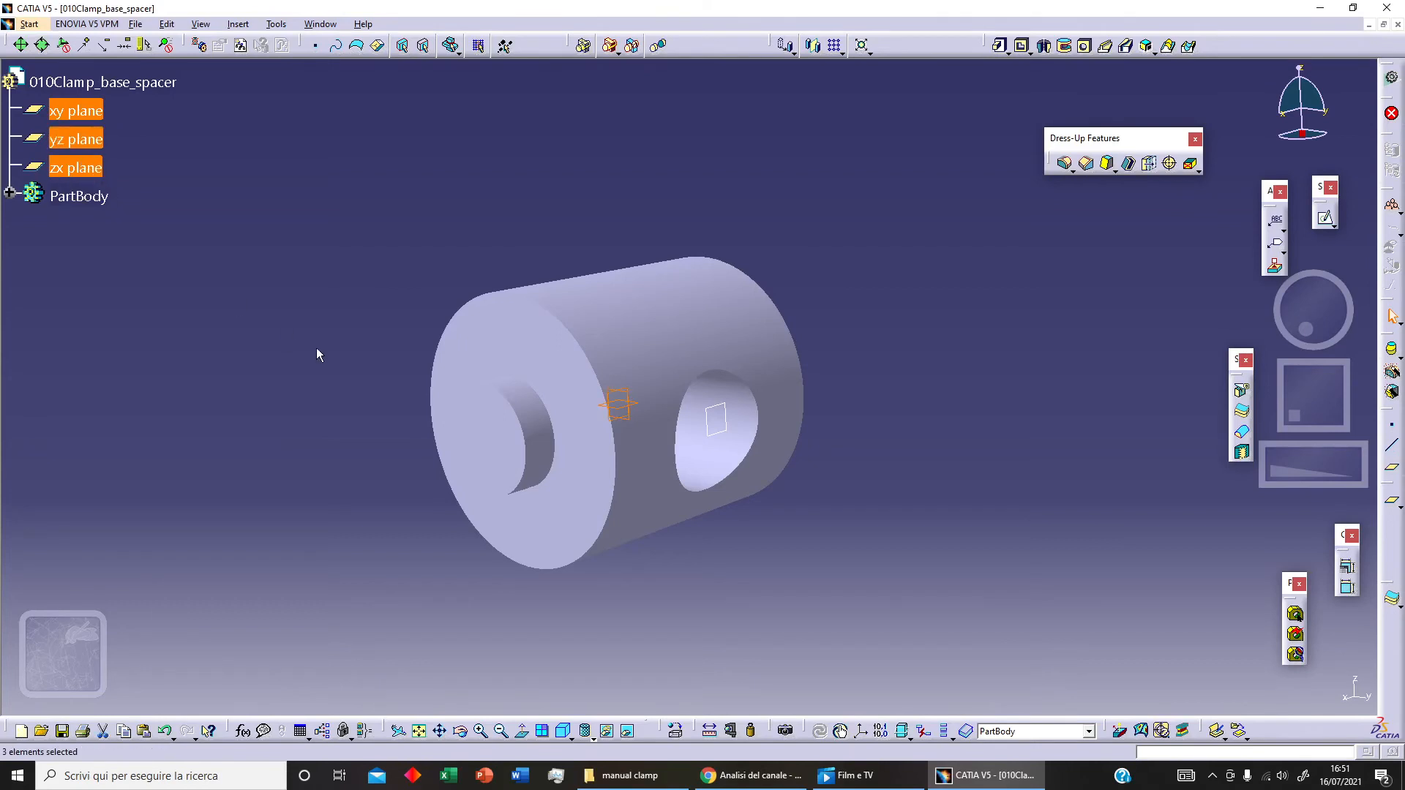
left_click(726, 434, "ctrl")
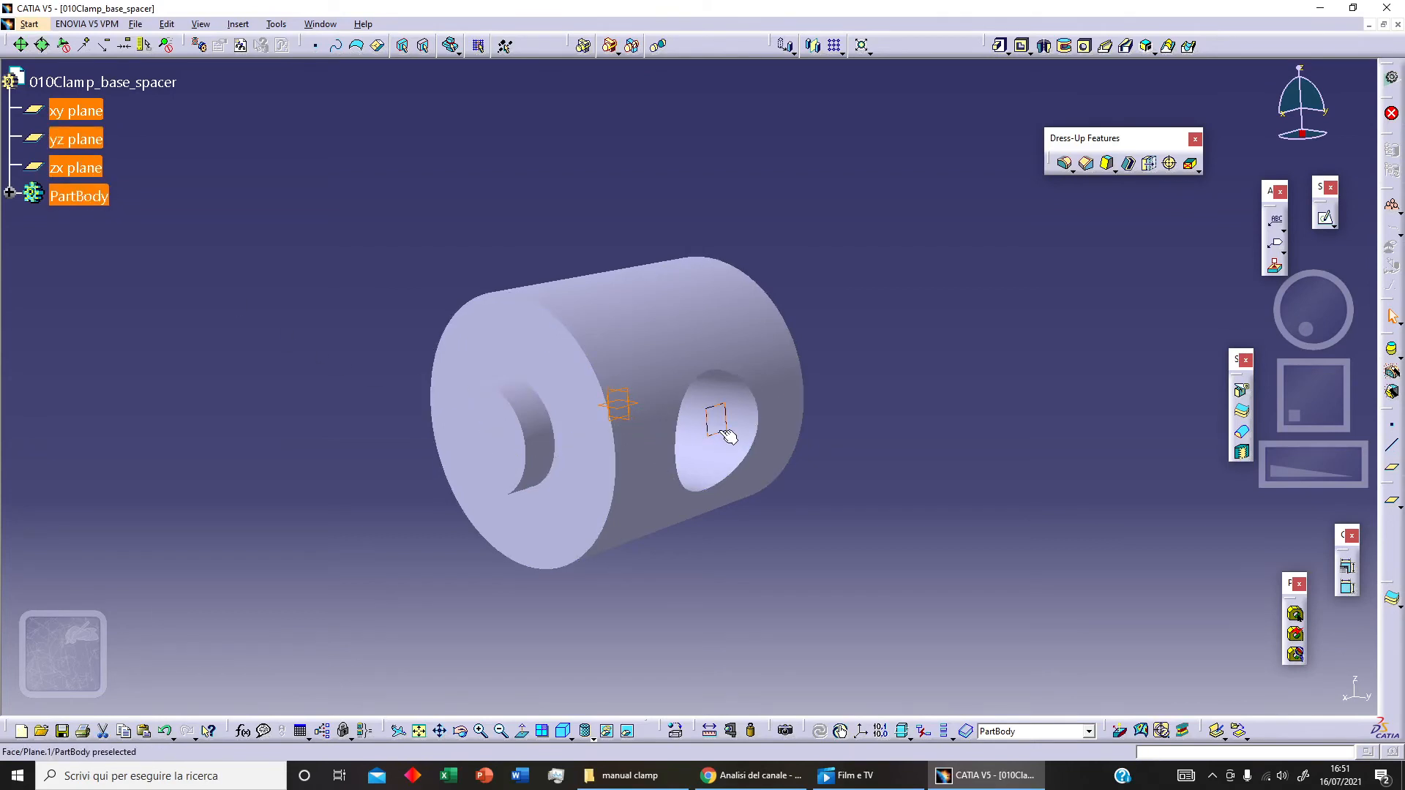
right_click(725, 434)
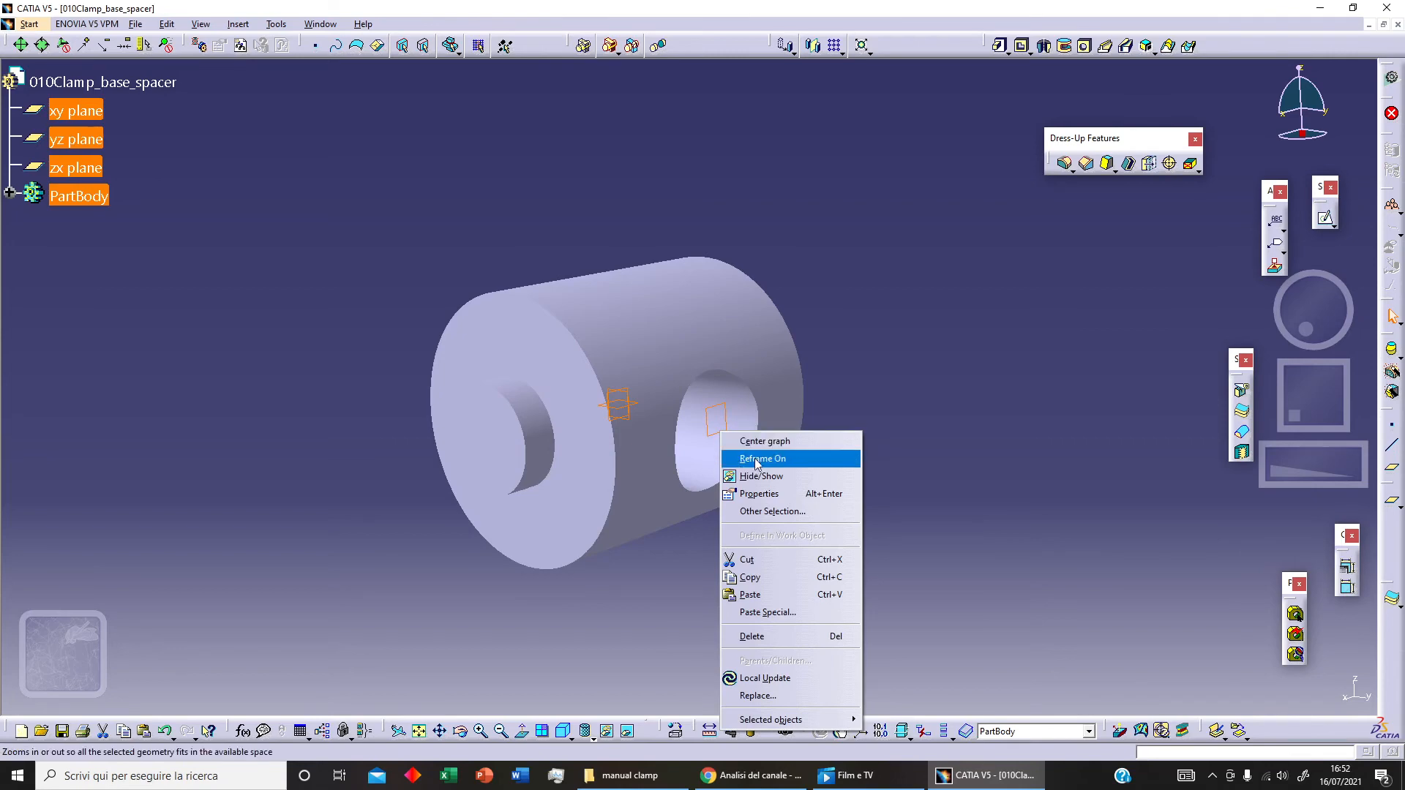
left_click(763, 476)
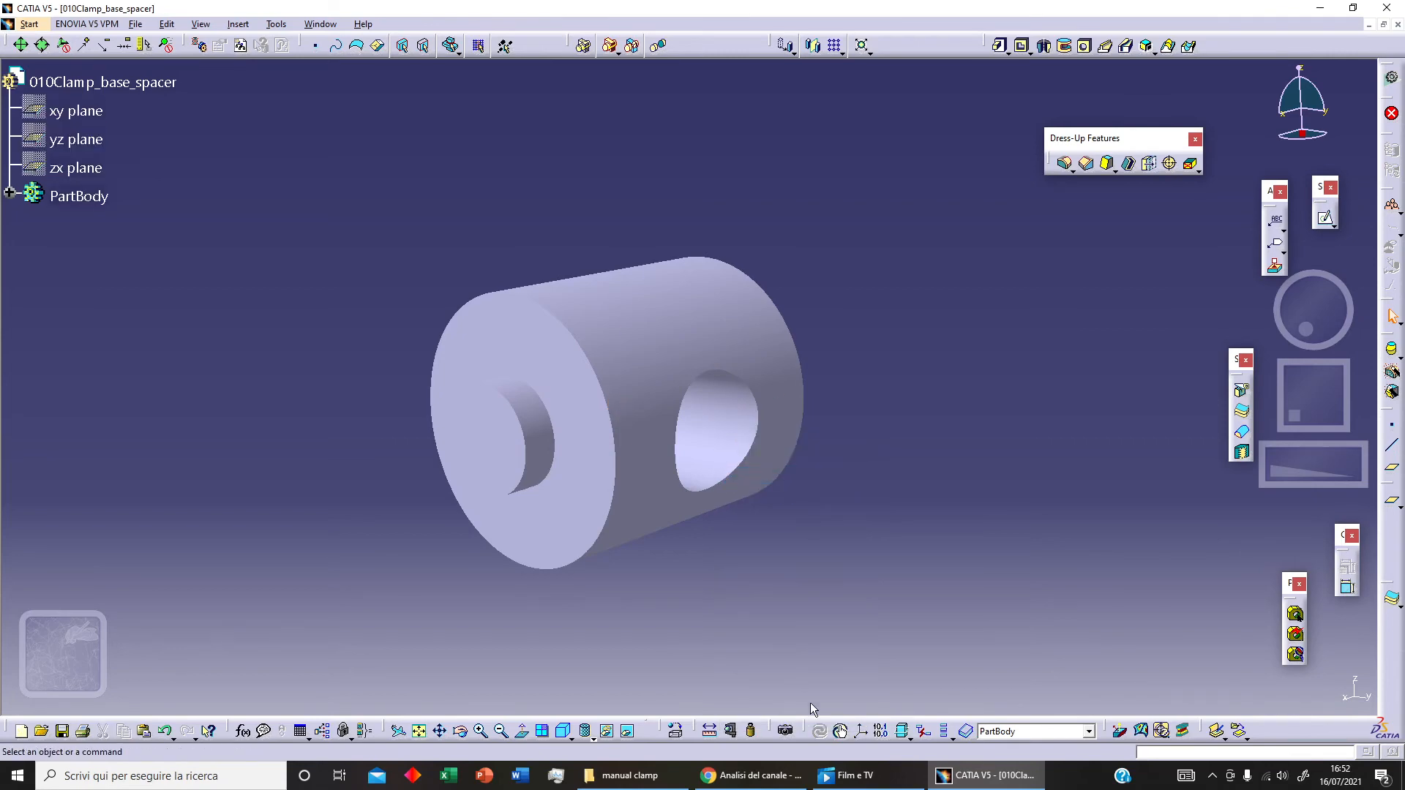
- Apply the China Blue painting material to the whole 010Clamp_base_spacer part and save the part
left_click(674, 730)
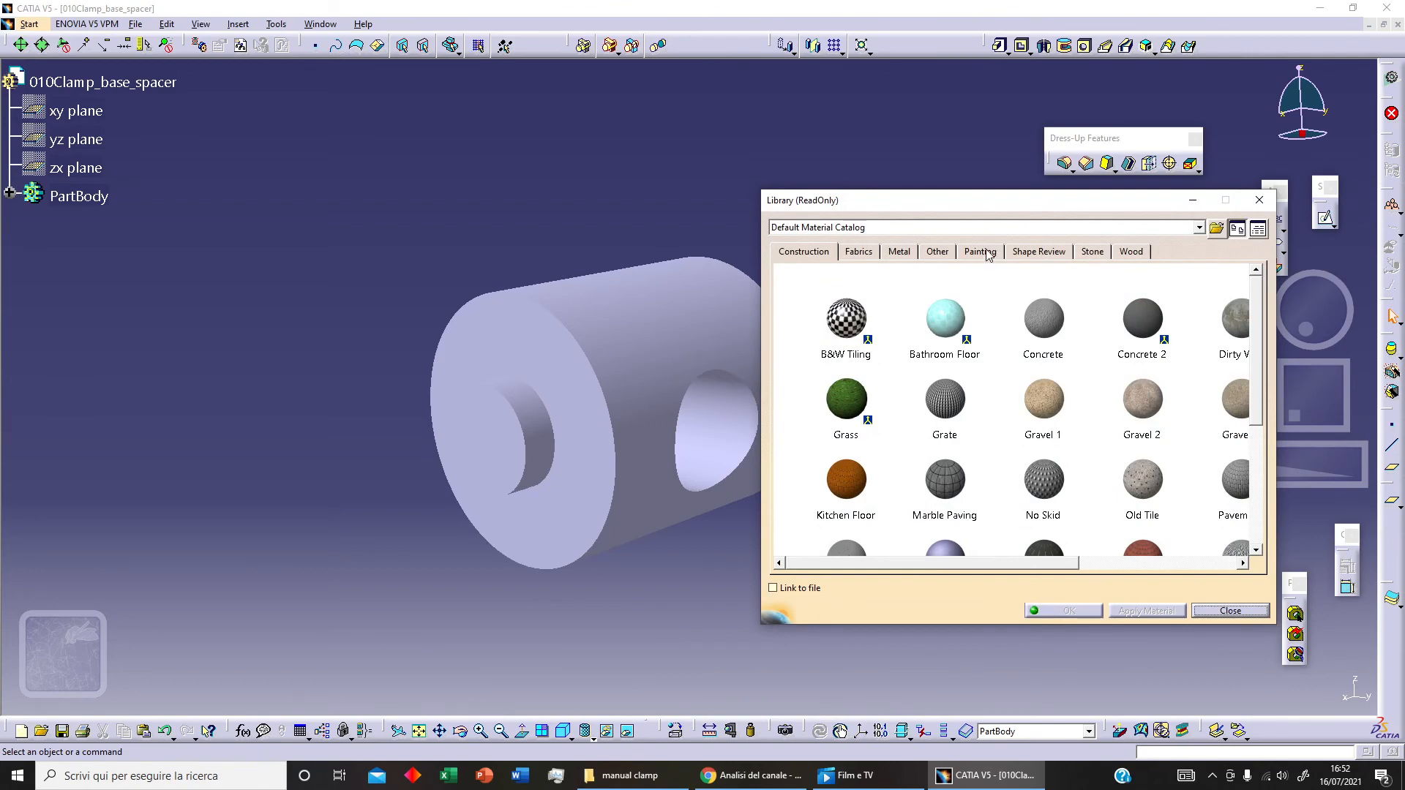
left_click(987, 253)
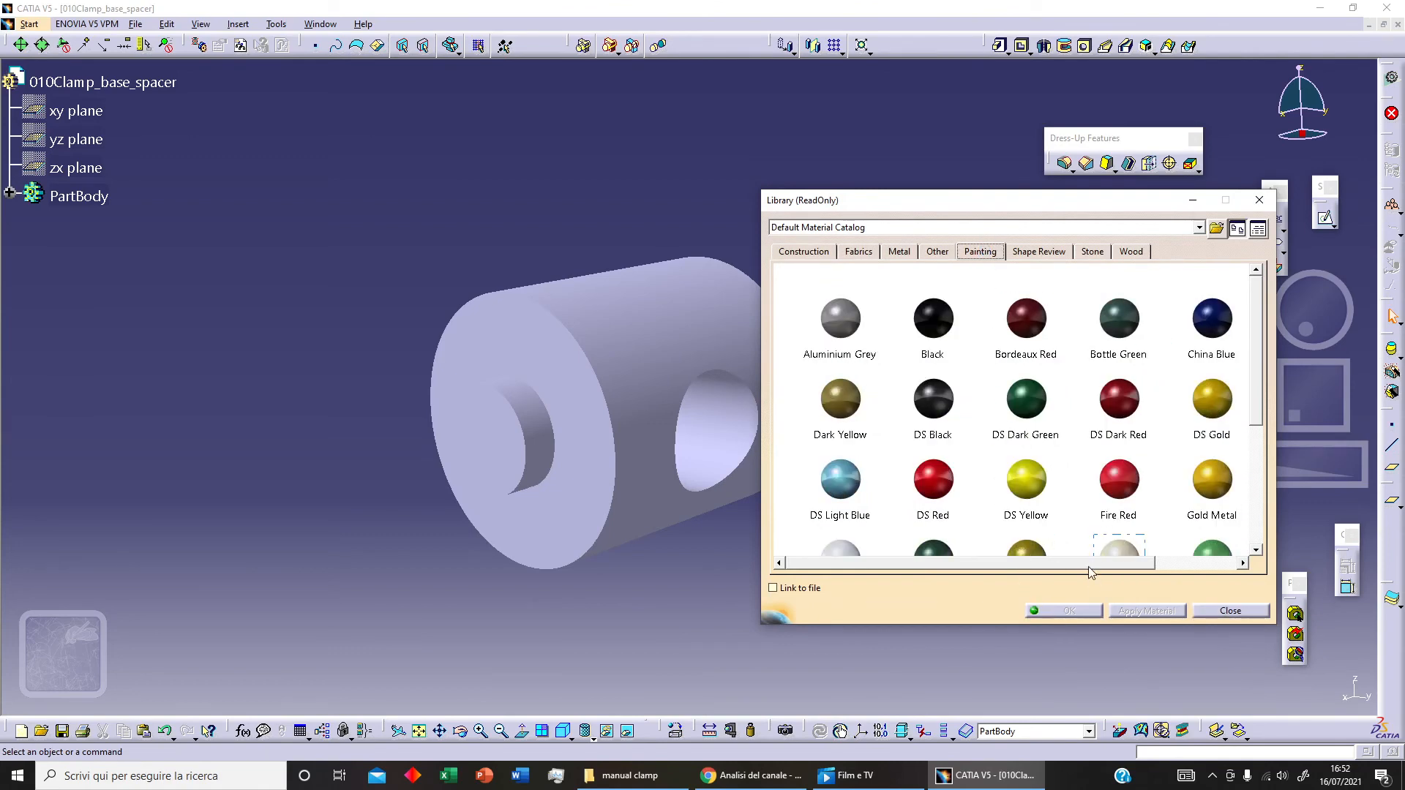
left_click_drag(1089, 563, 1156, 559)
scroll(1160, 492, "down", 2)
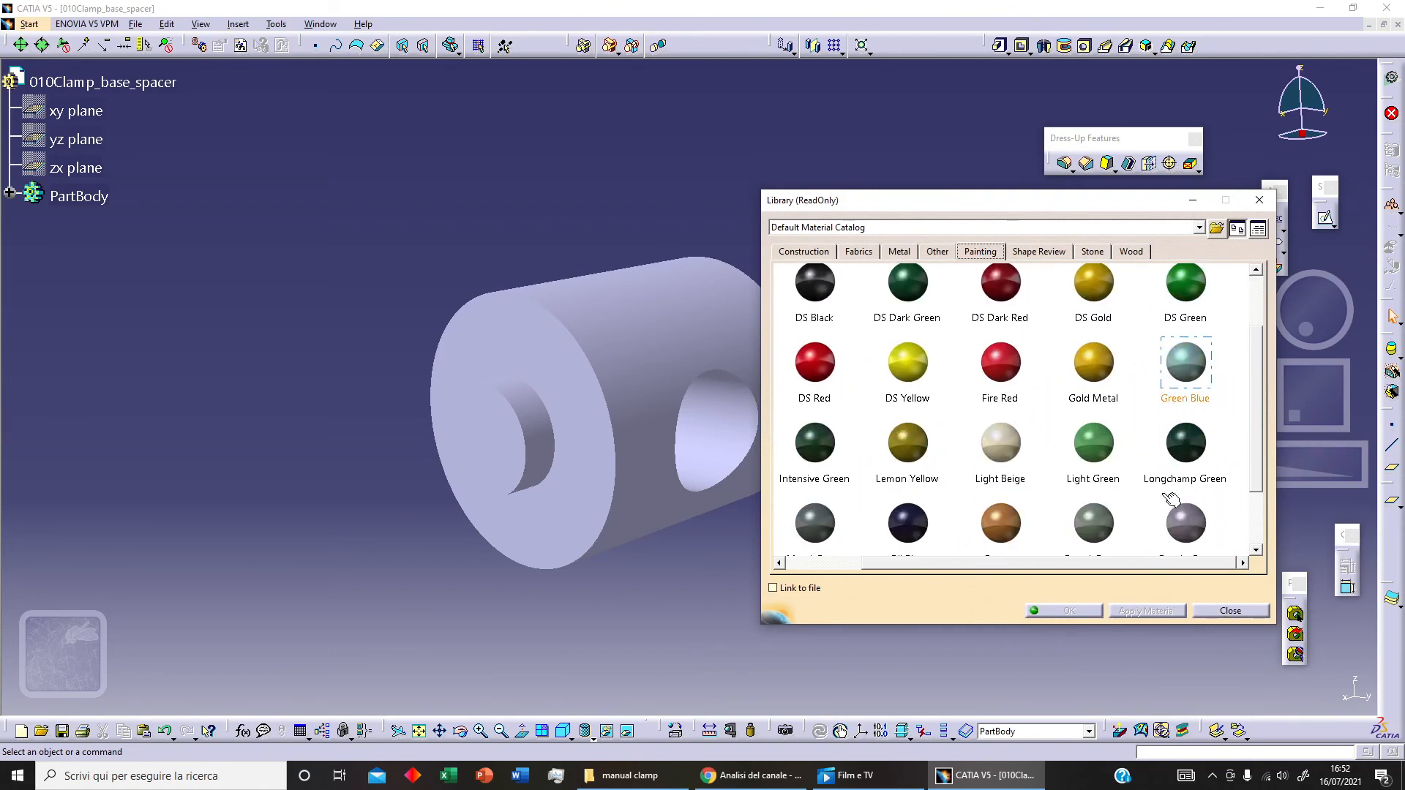
scroll(1116, 572, "down", 1)
scroll(996, 521, "up", 2)
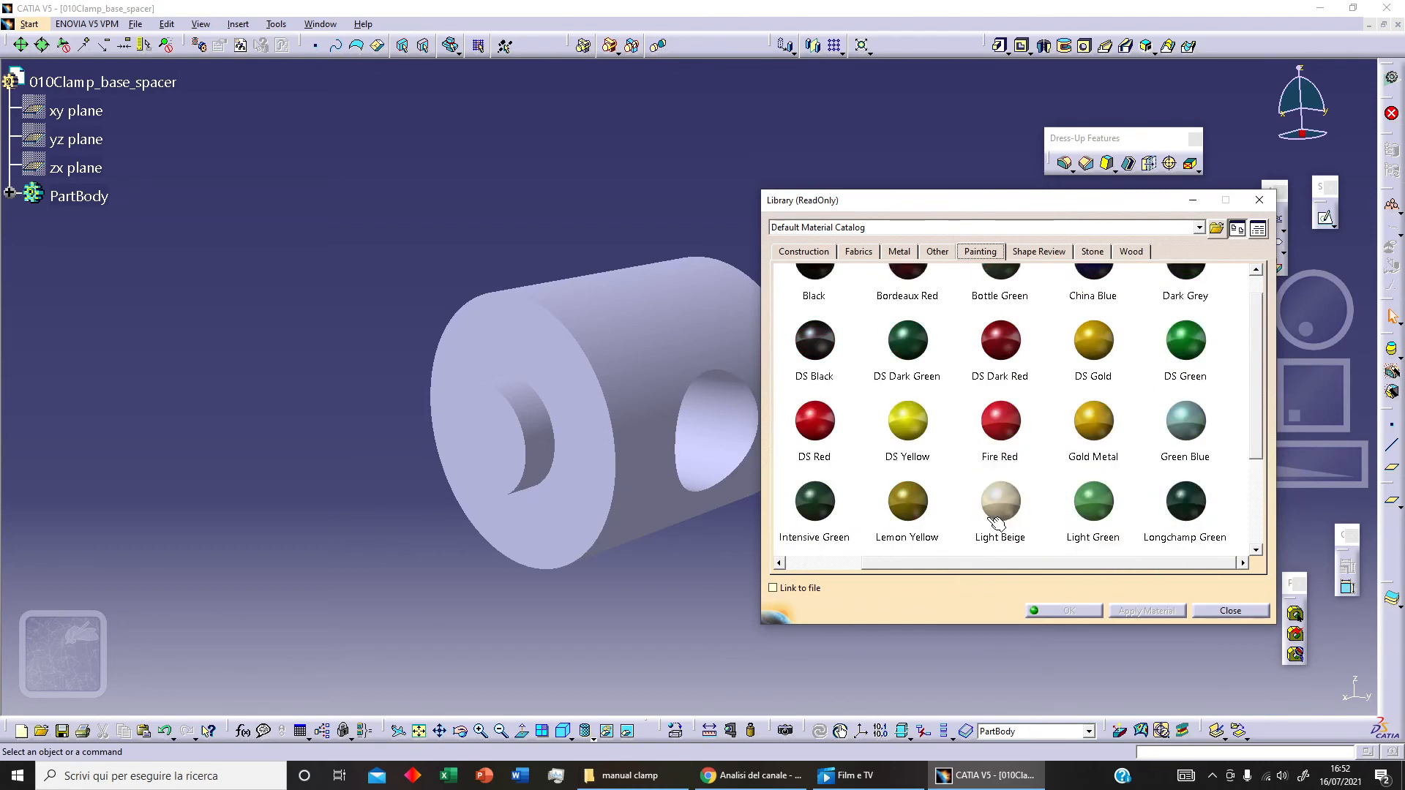
scroll(997, 522, "up", 1)
left_click(1114, 333)
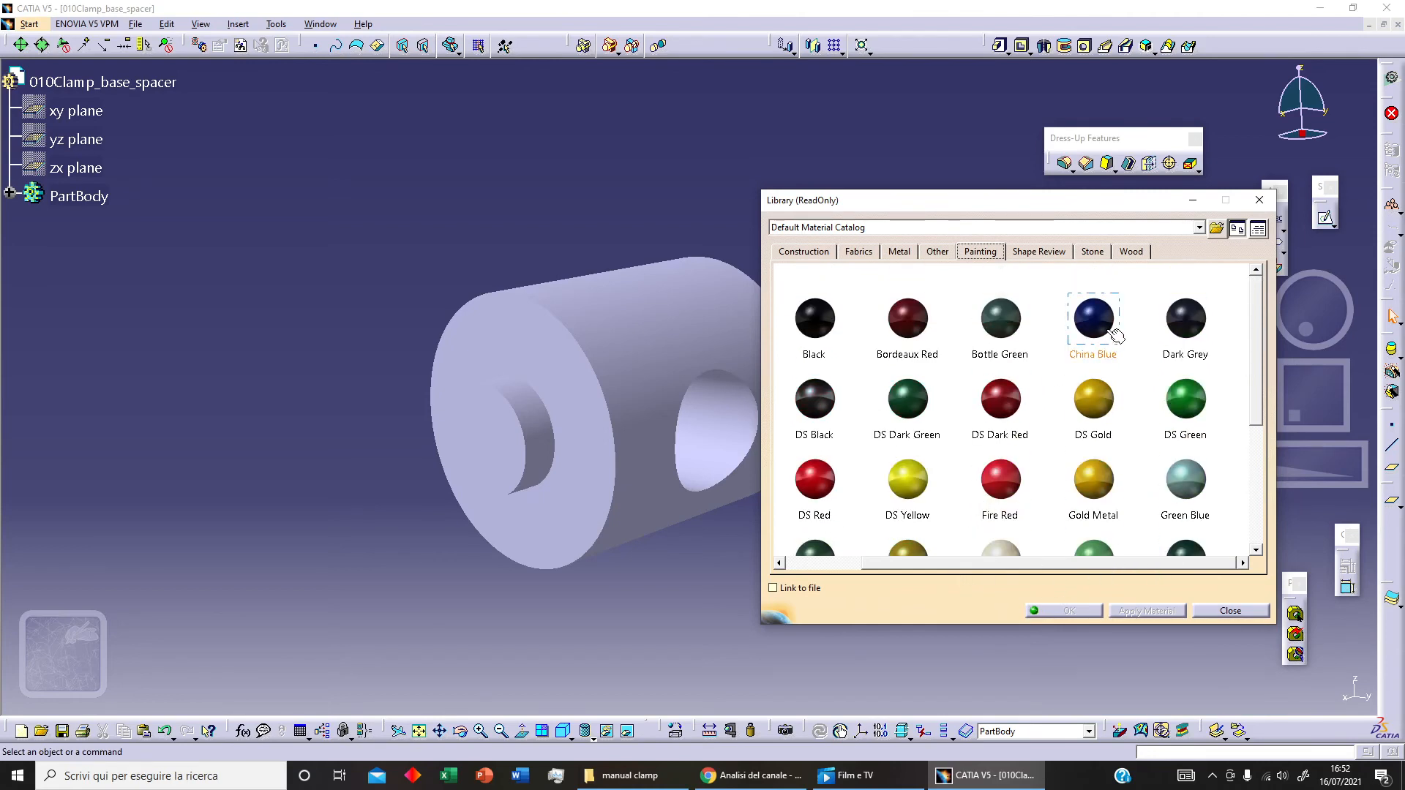
left_click(121, 90)
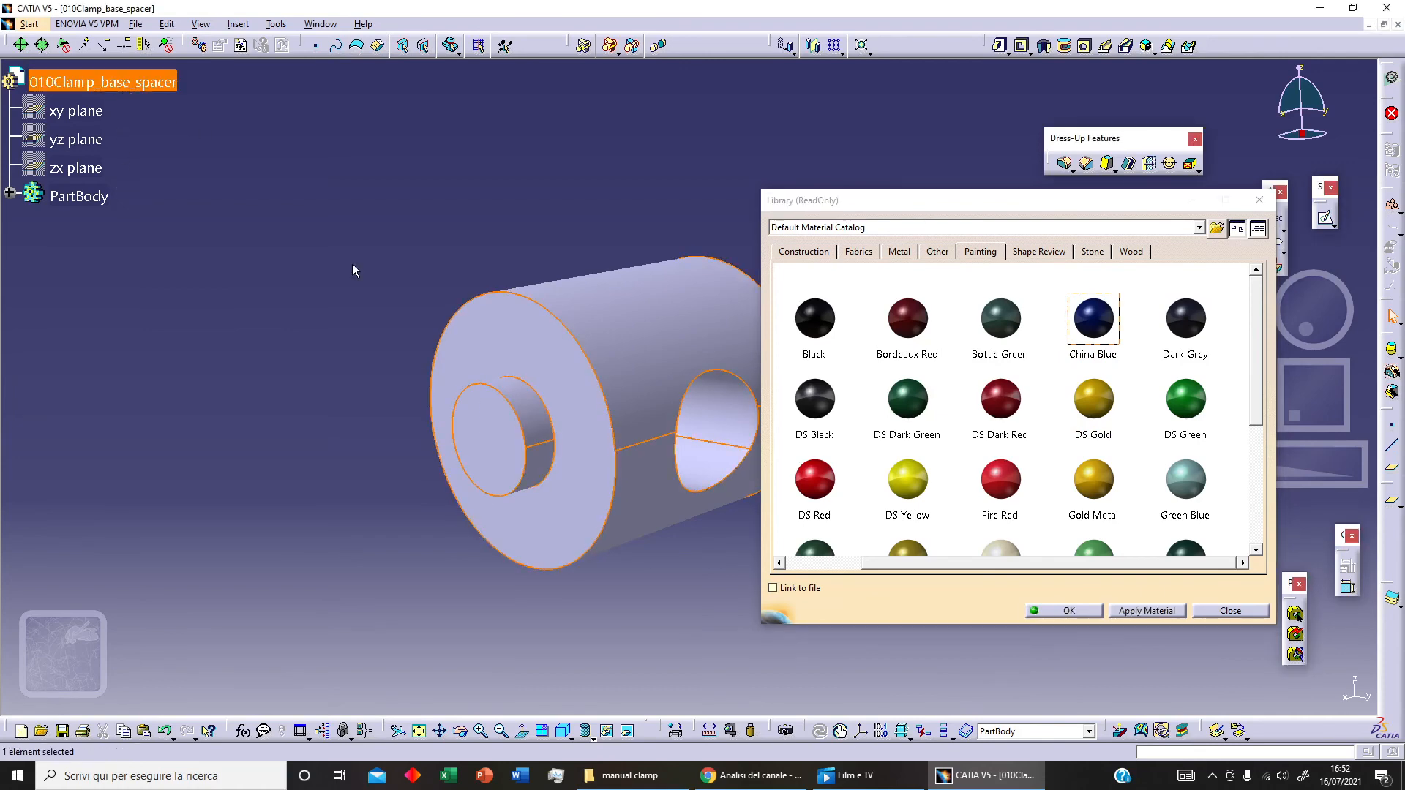
left_click(1159, 612)
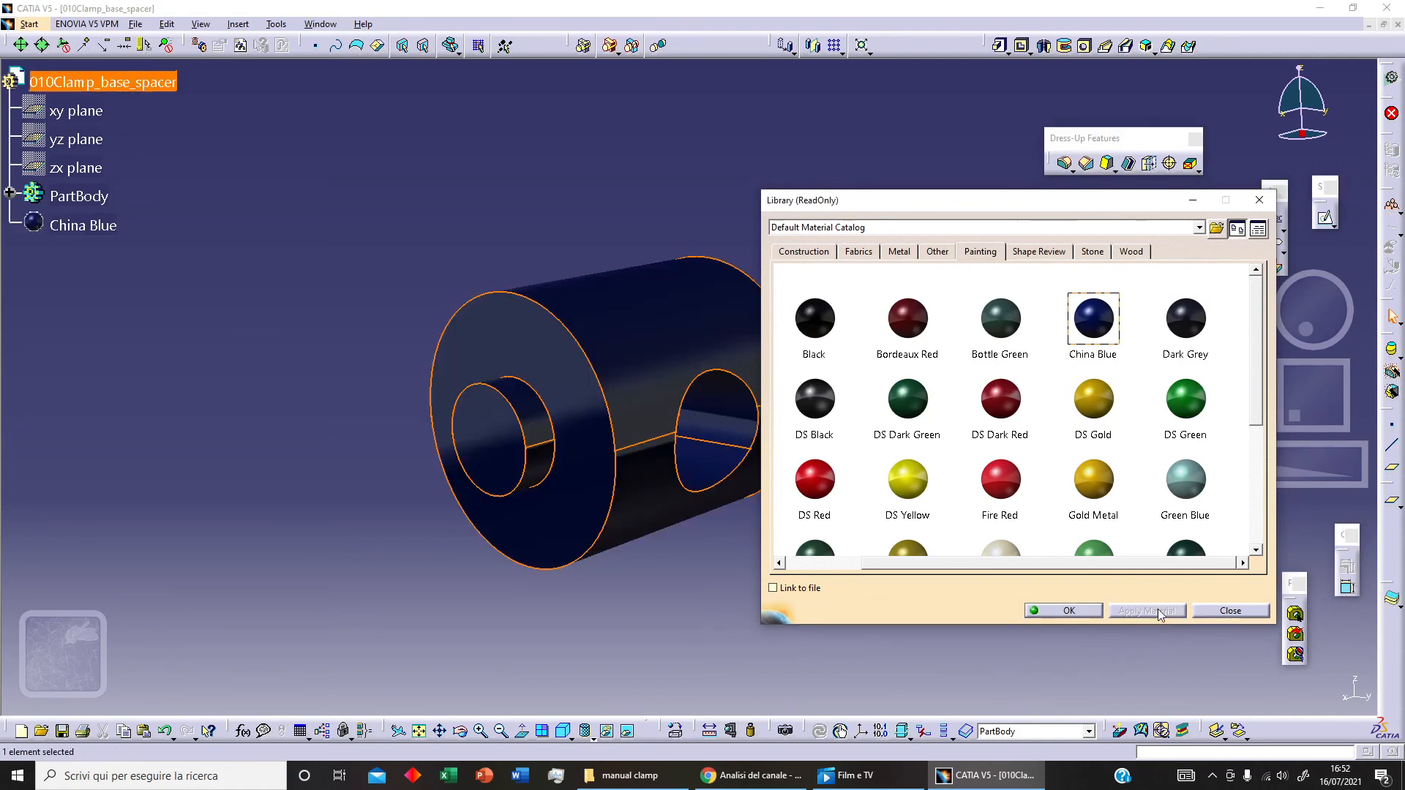
left_click(1068, 610)
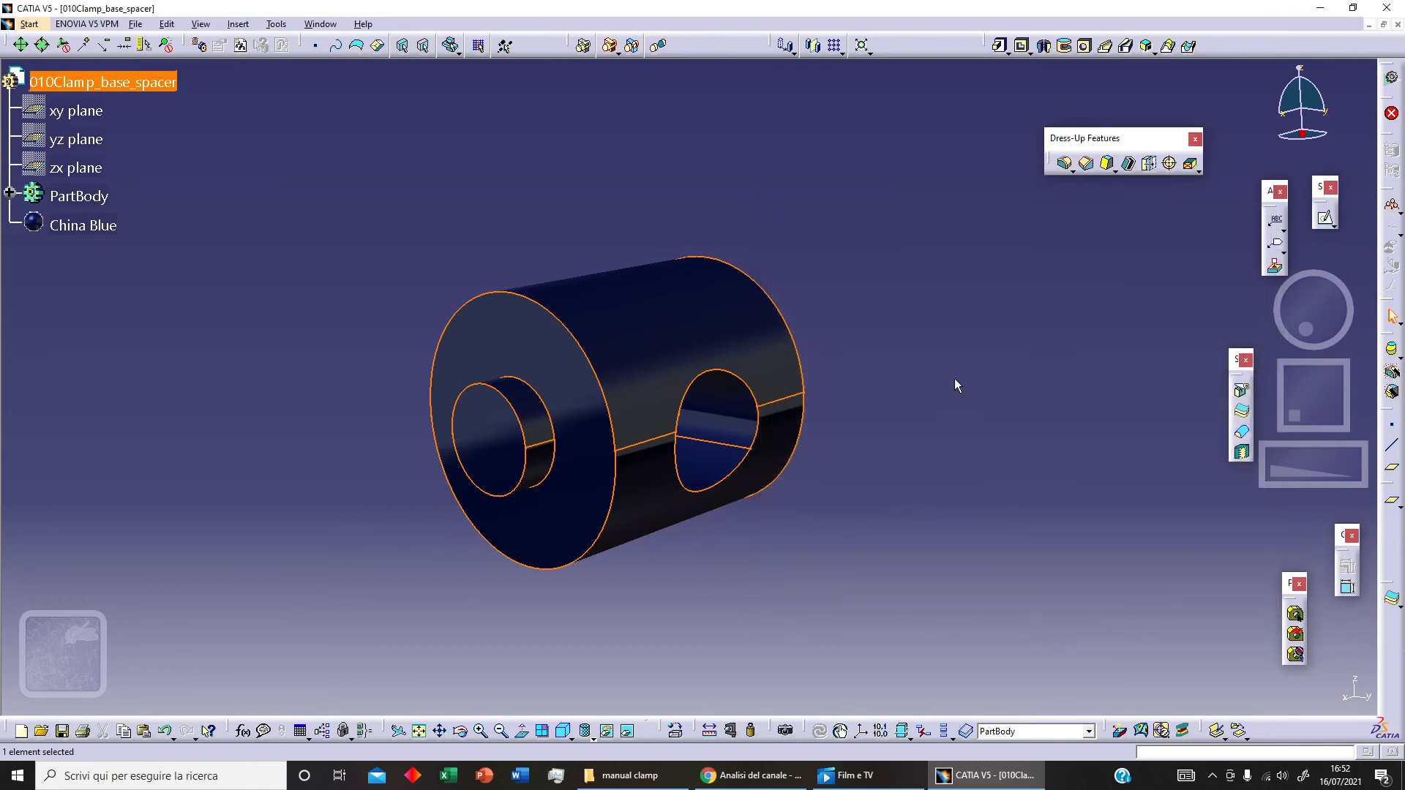
key("ctrl+s")
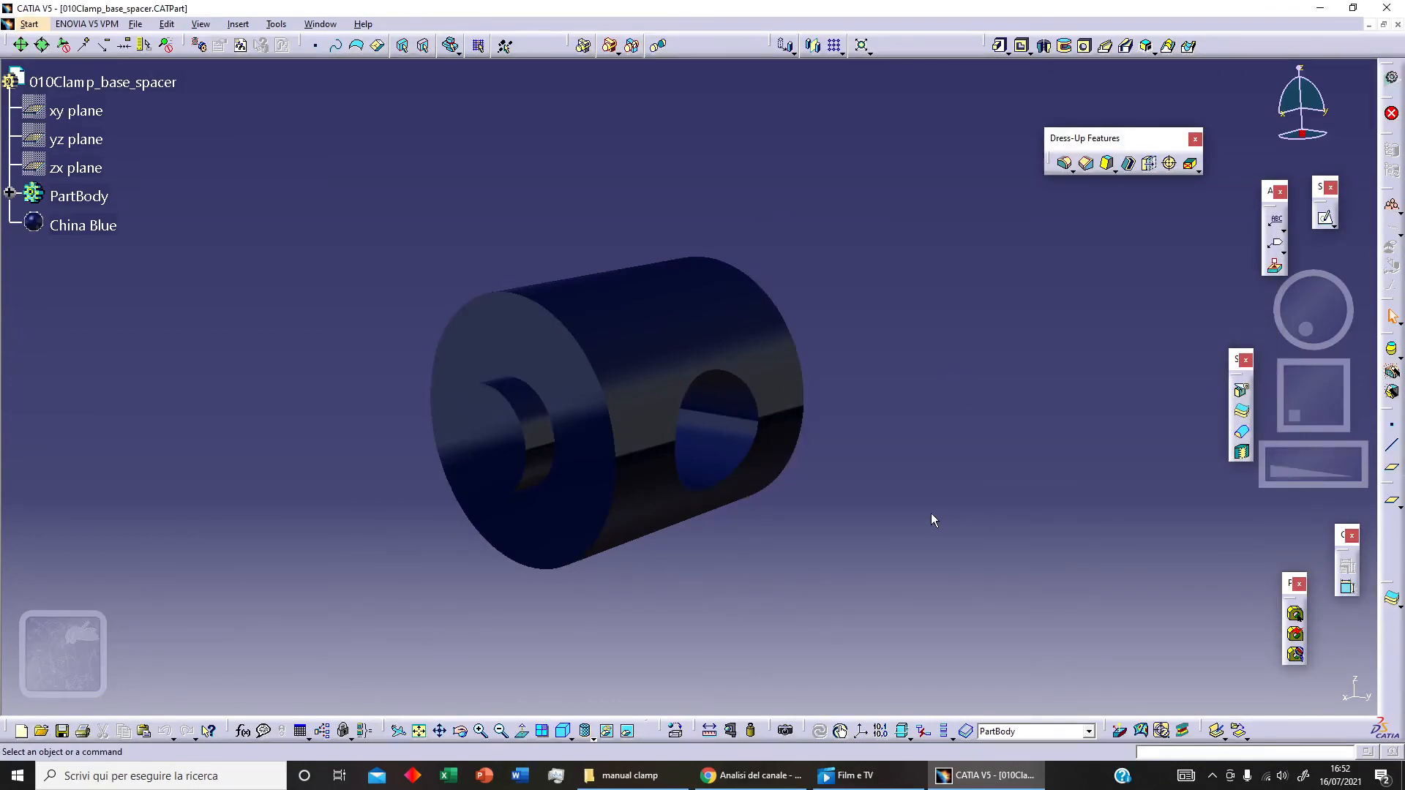
- Save the part as 010Clamp_base_spacer in CATPart format in the 010Clamp_base_spacer folder, replacing the existing file
left_click(136, 24)
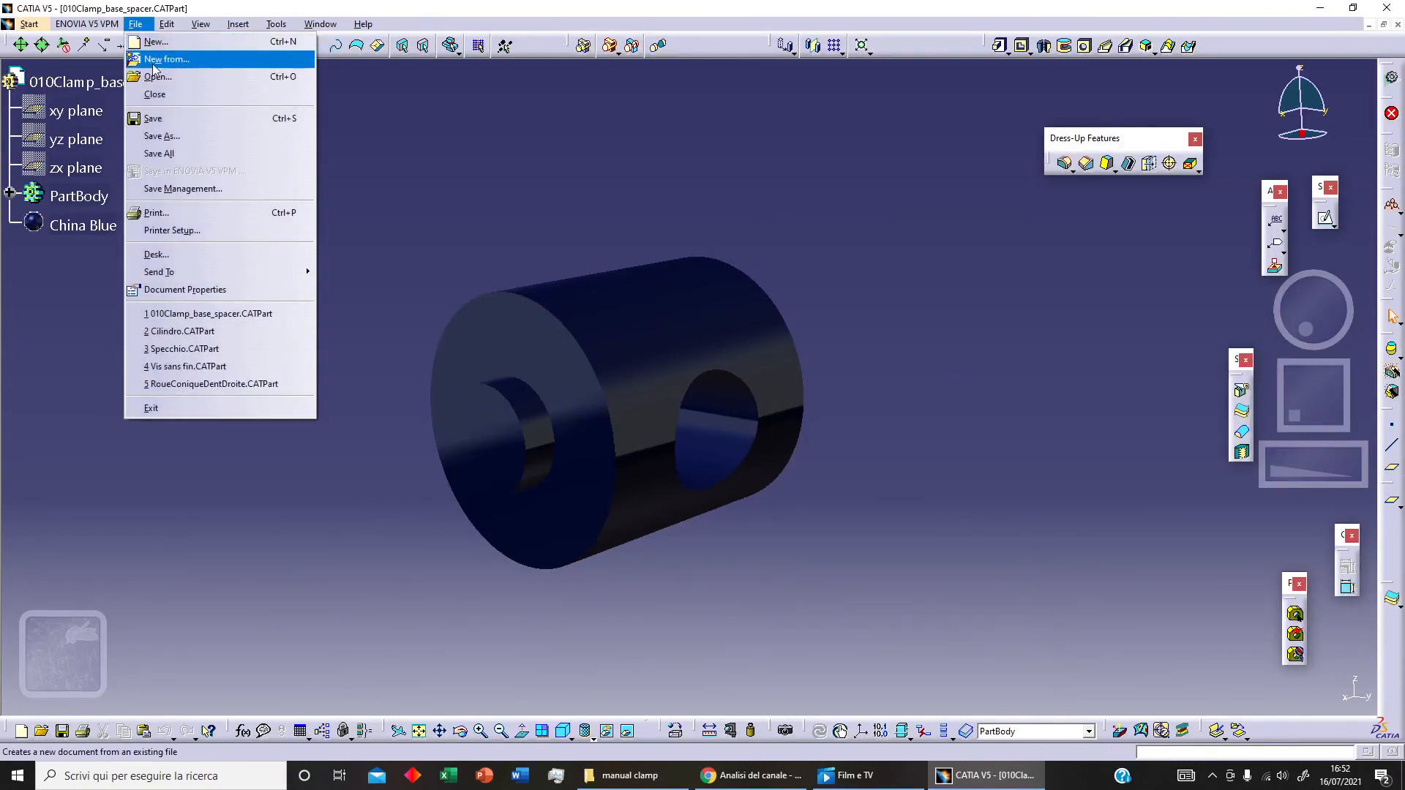
left_click(159, 137)
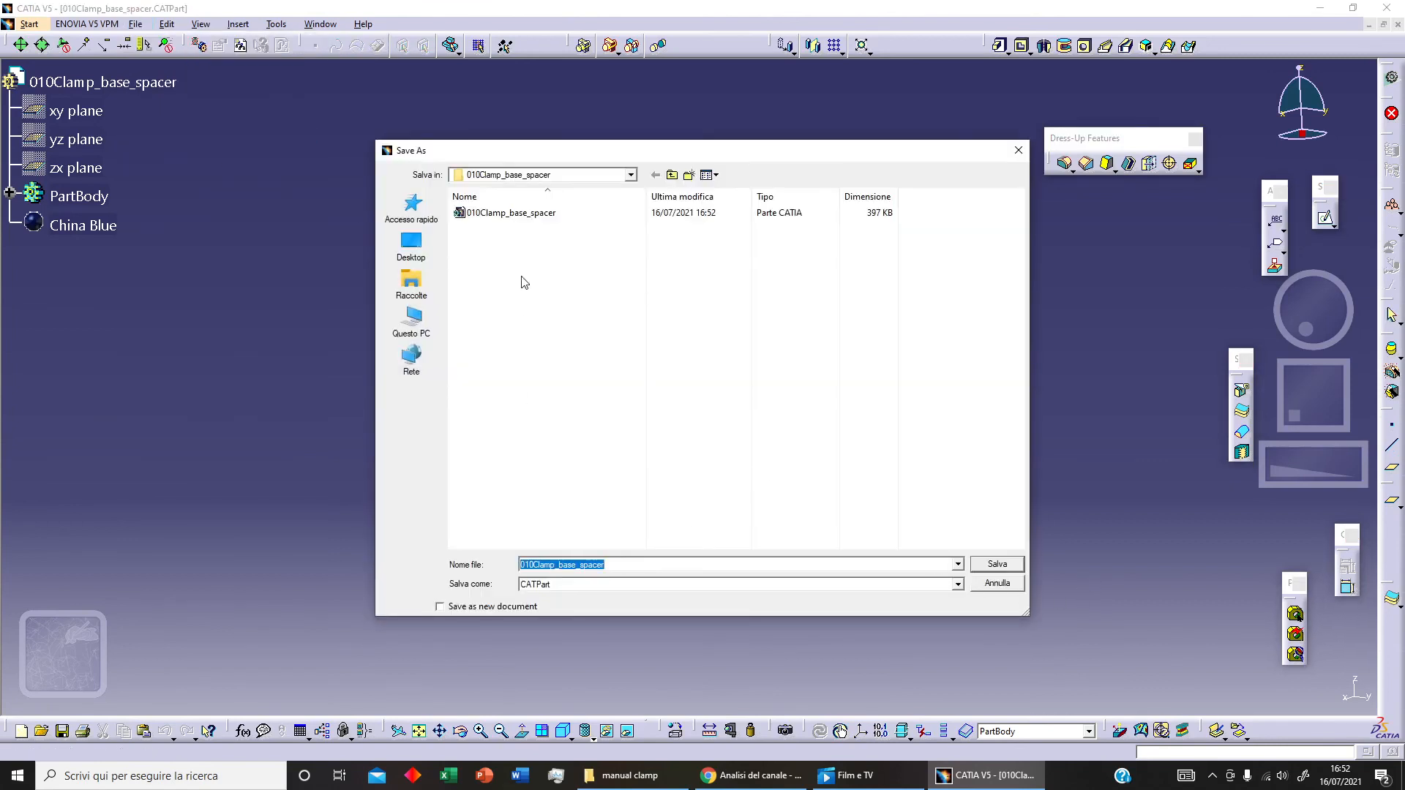
left_click(981, 565)
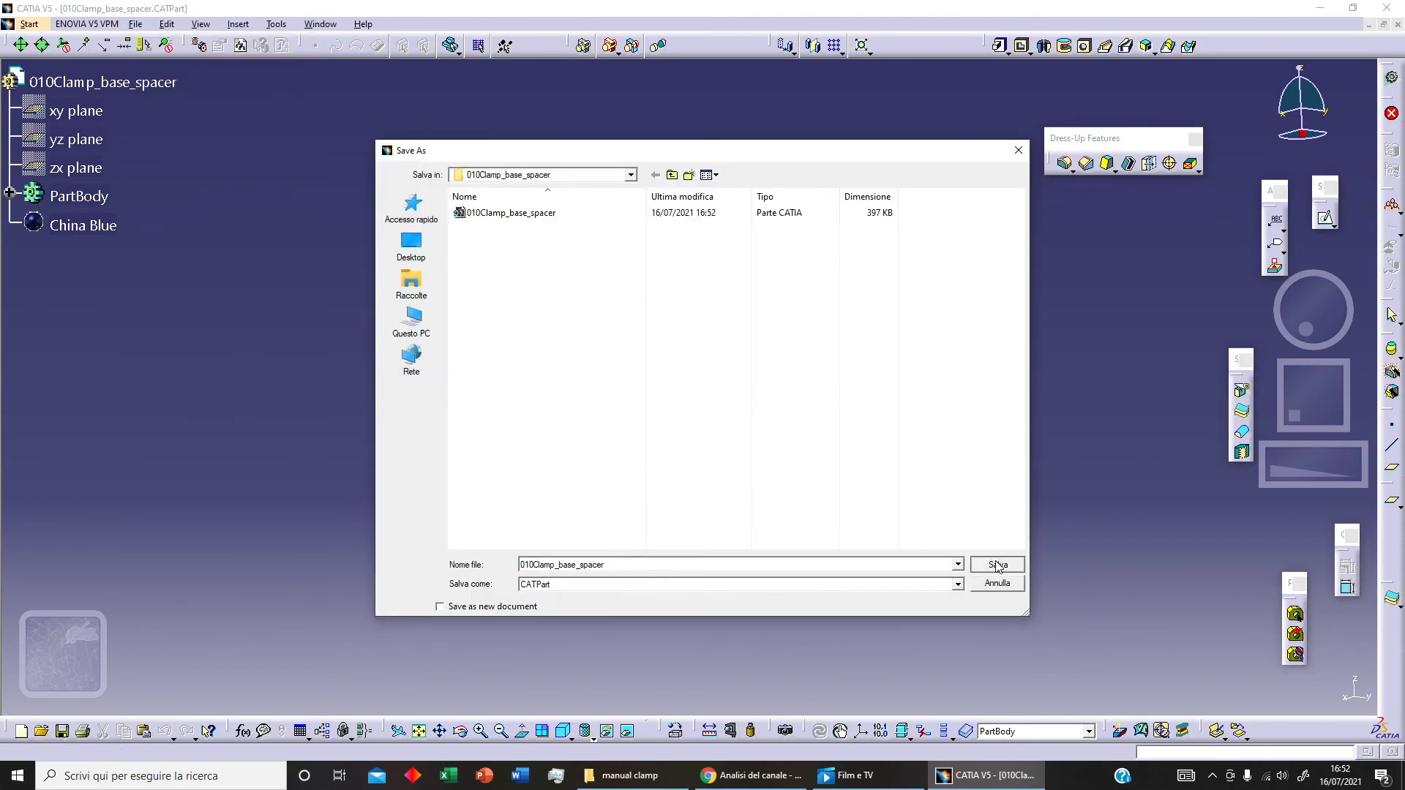
left_click(754, 429)
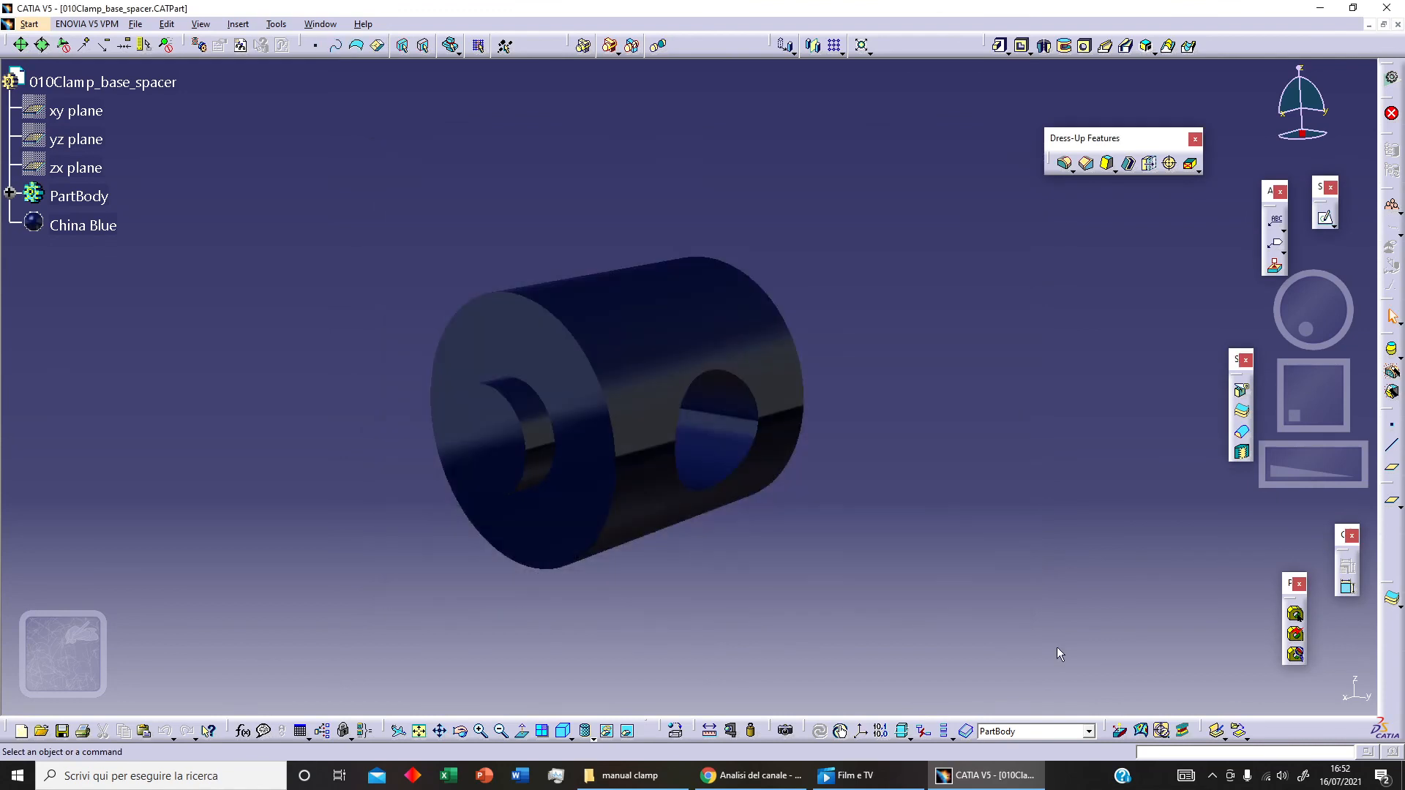
middle_click_drag(816, 544, 916, 508)
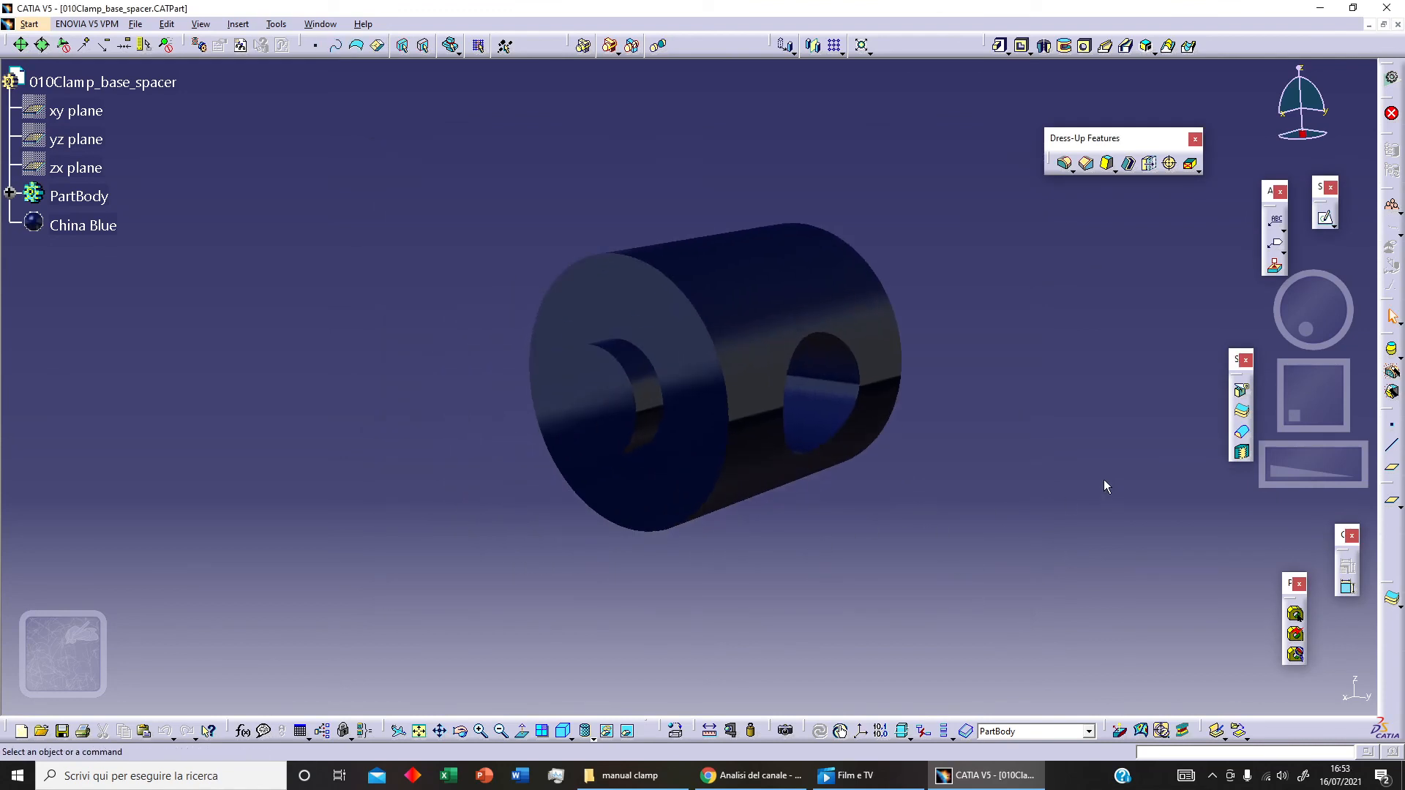
middle_click_drag(997, 386, 863, 407)
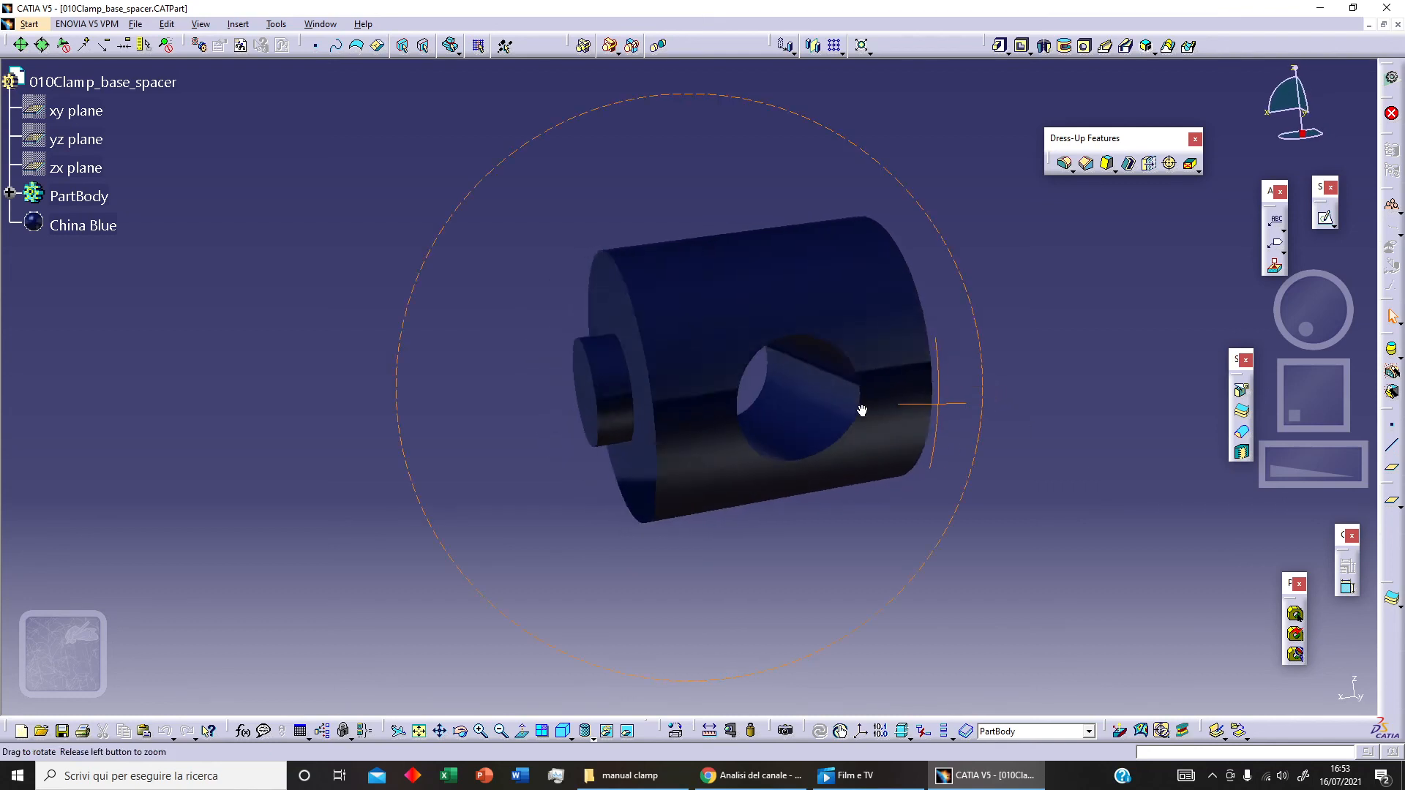